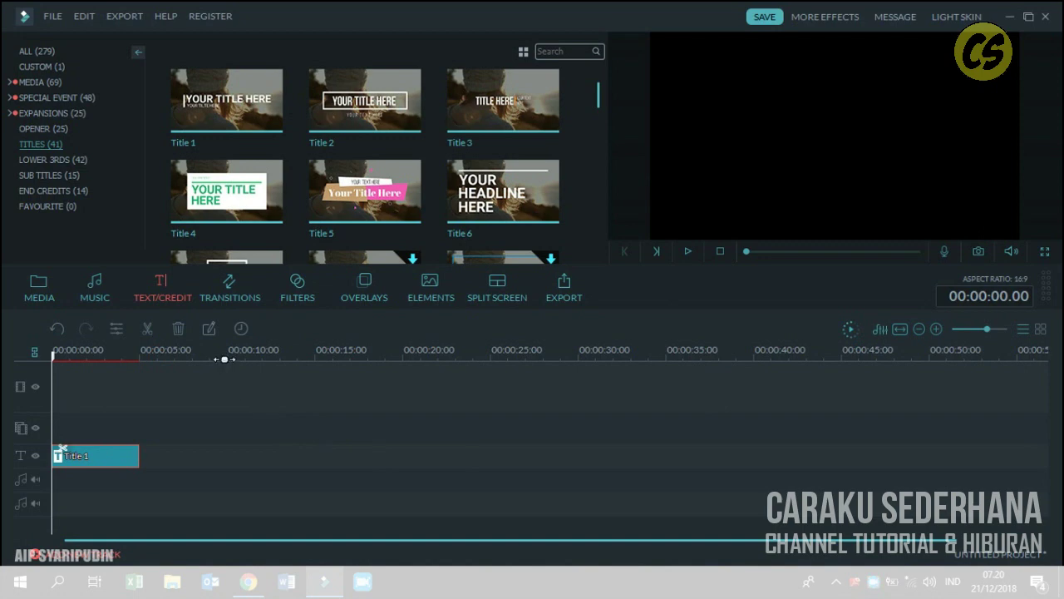
# Step: Open the Title 1 clip for advanced text editing and delete its small subtitle line and the vertical bar
pyautogui.scroll(2, 314, 358)
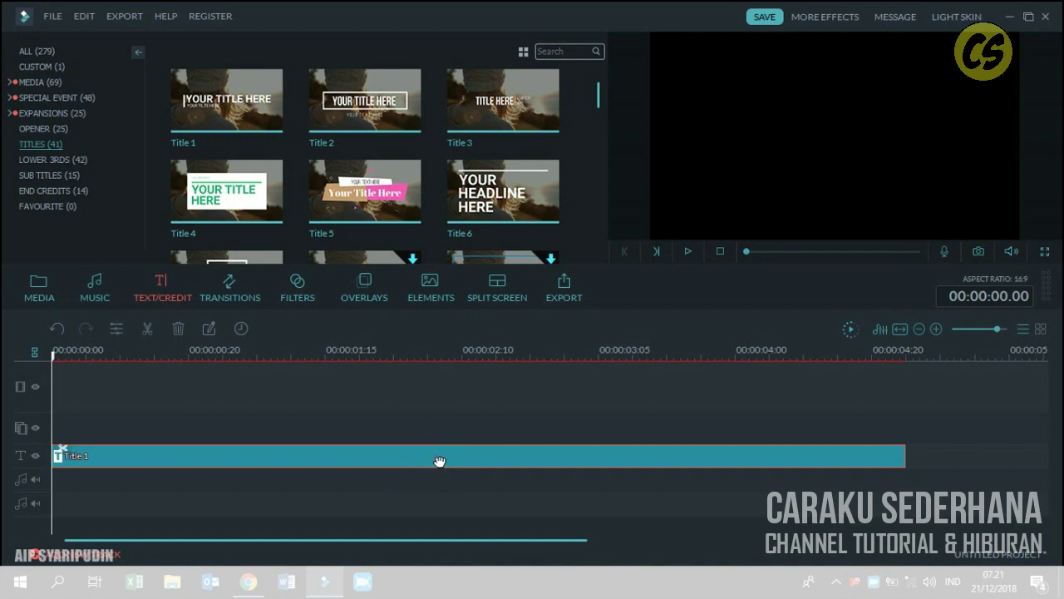
pyautogui.doubleClick(438, 460)
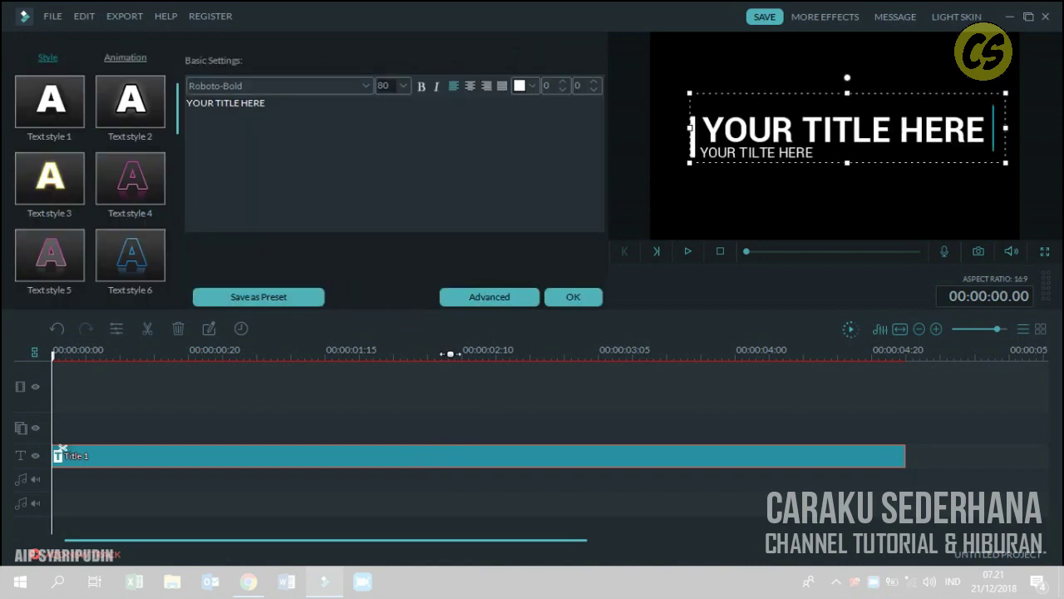
pyautogui.click(502, 304)
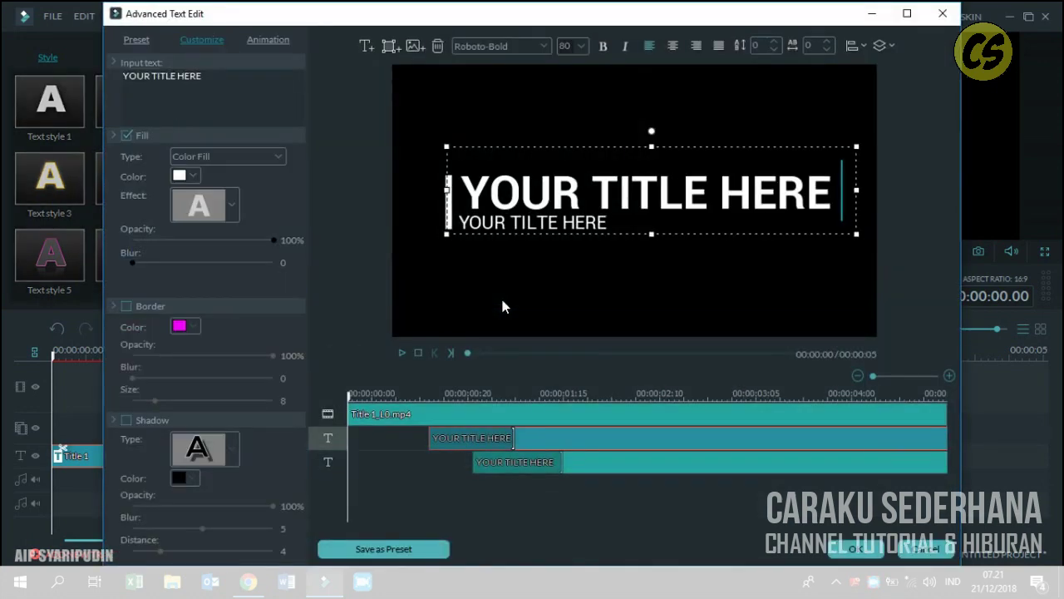
pyautogui.click(474, 266)
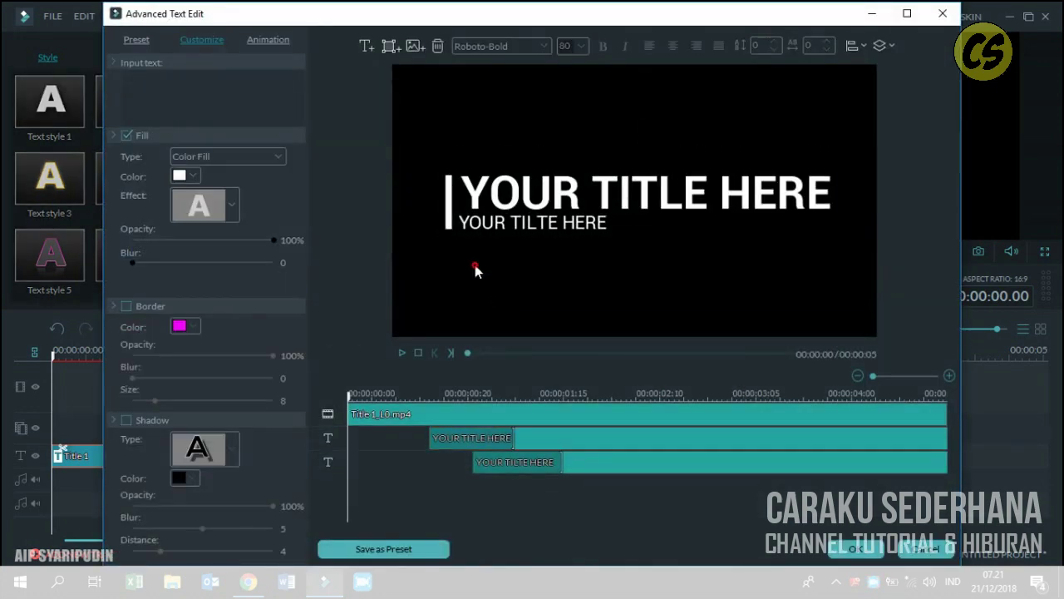
pyautogui.click(448, 230)
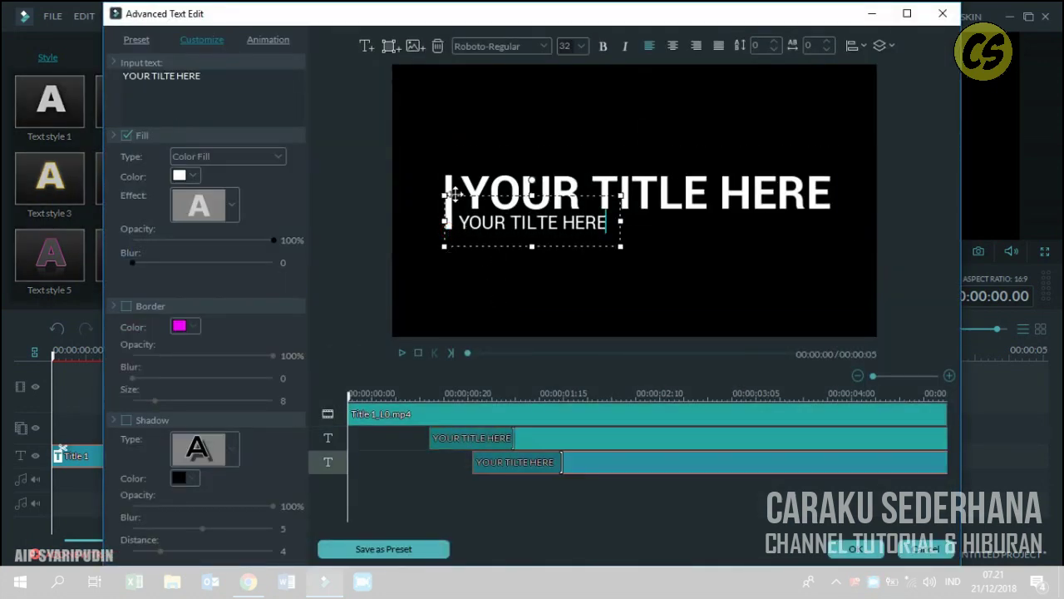
pyautogui.click(438, 46)
pyautogui.click(449, 200)
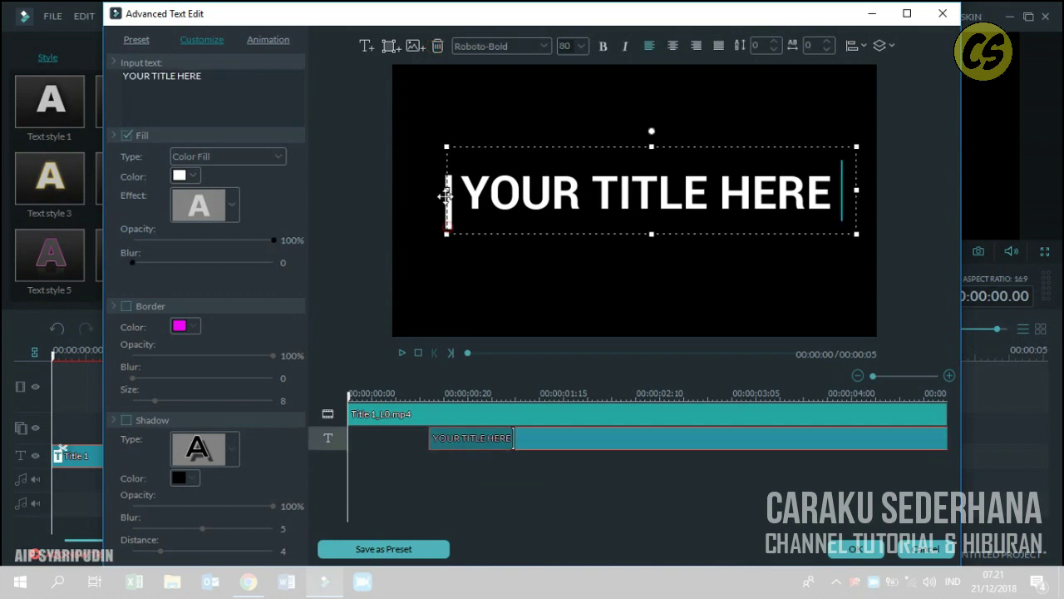
pyautogui.click(436, 239)
pyautogui.click(438, 46)
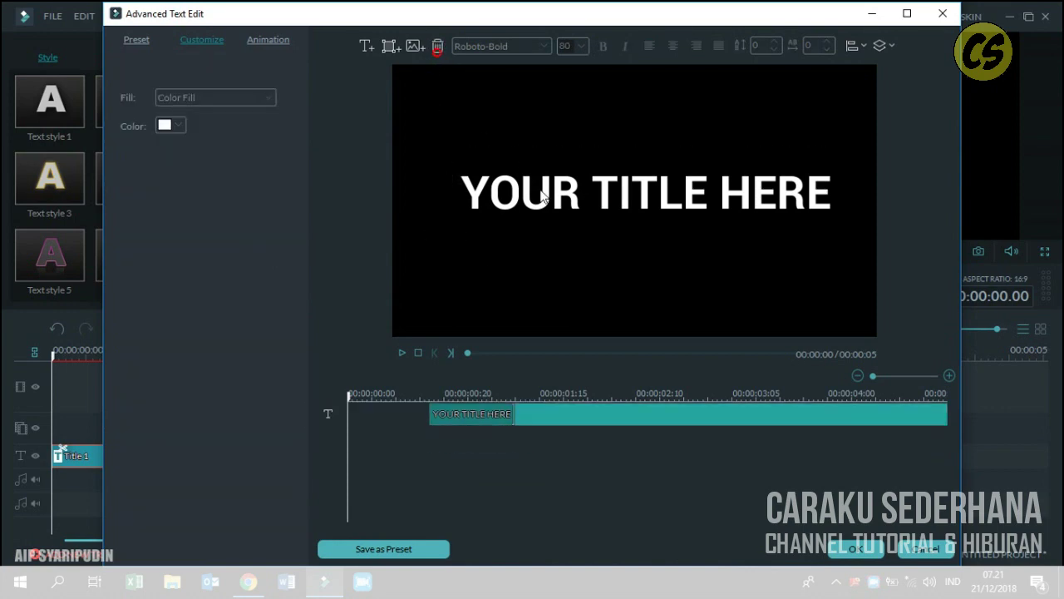
# Step: Replace the remaining title text with "SELAMAT DATANG DI CHANNEL CARAKU SEDERHANA"
pyautogui.click(545, 190)
pyautogui.moveTo(834, 197); pyautogui.dragTo(464, 204)
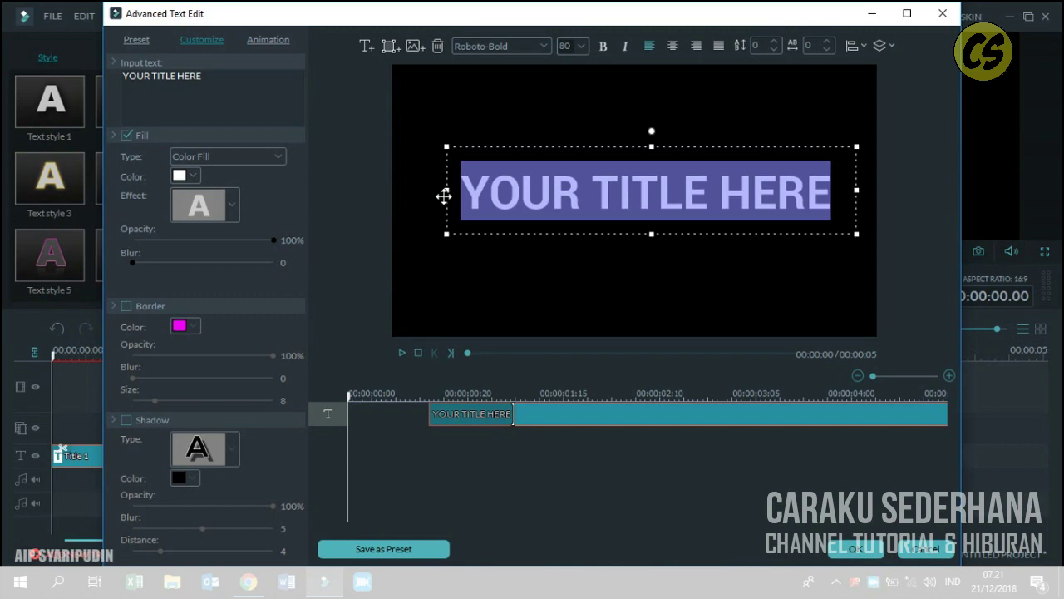
pyautogui.write('SELAMAT DATANG DI CHANNEL CARAKU SEDER')
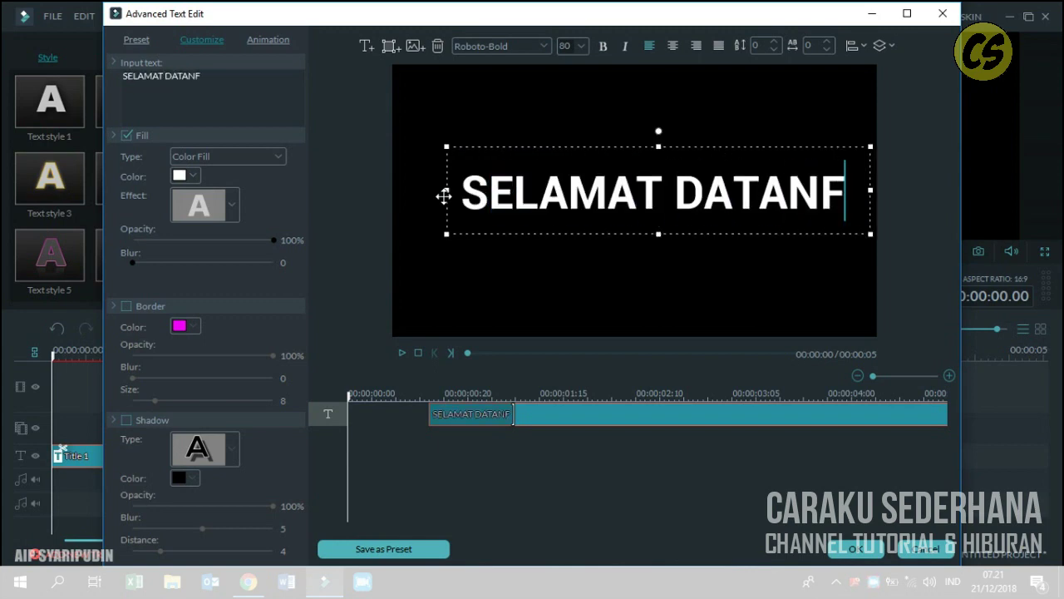
pyautogui.write('HANA')
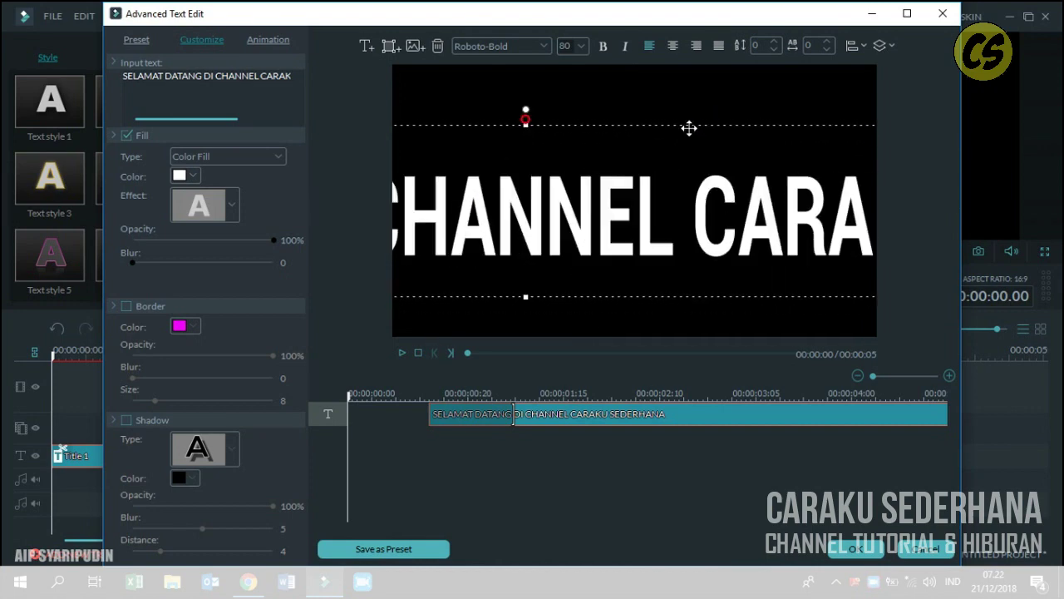
# Step: Set the title font to Arial Black Normal and enlarge the text in the preview
pyautogui.click(543, 46)
pyautogui.press('l')
pyautogui.press('a')
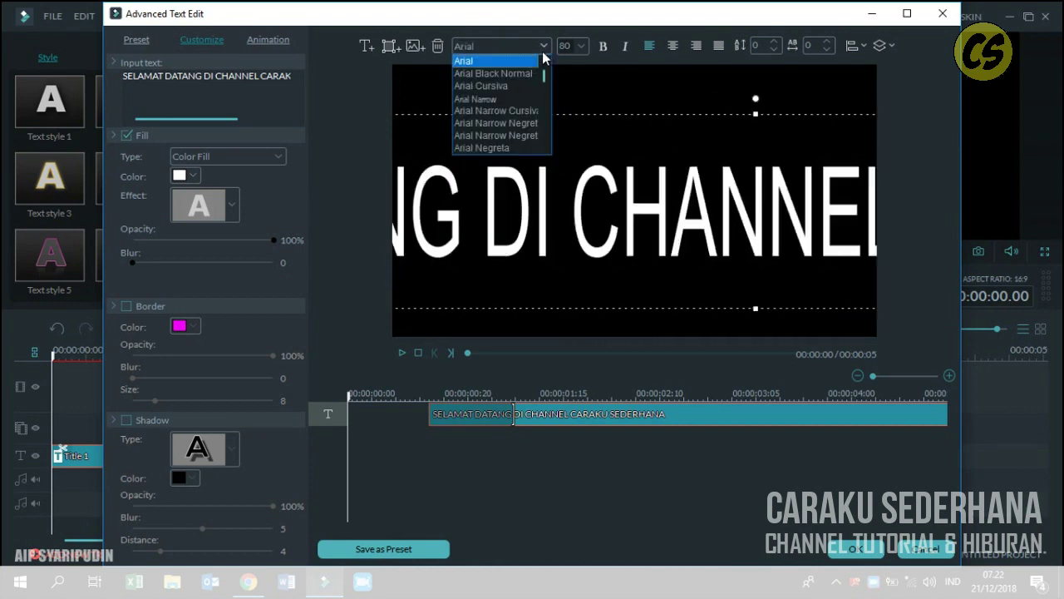
pyautogui.click(495, 74)
pyautogui.moveTo(530, 119); pyautogui.dragTo(620, 78)
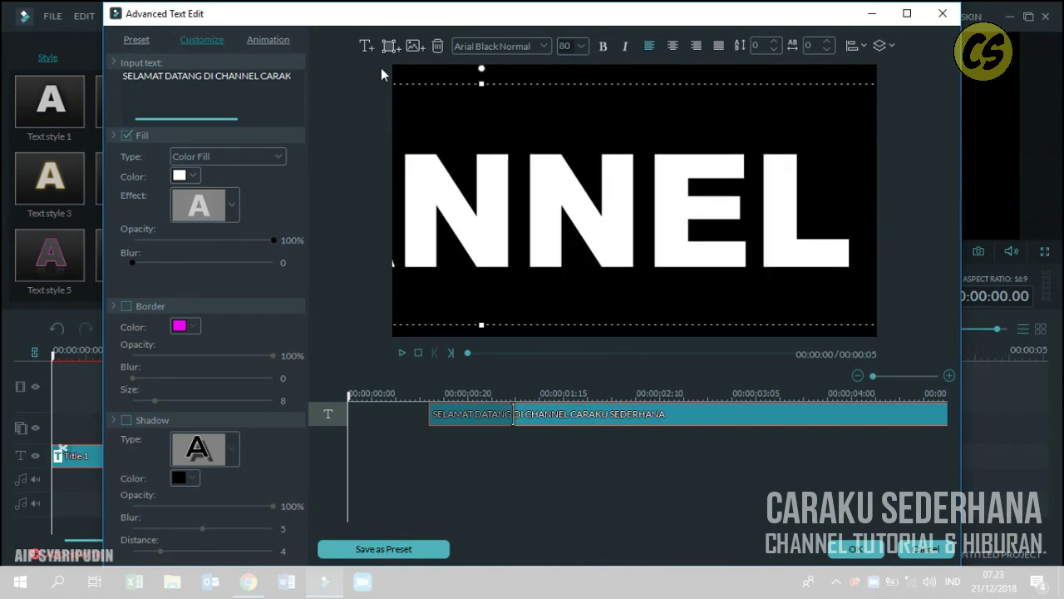
# Step: Apply the Left Roll animation to the title text
pyautogui.click(266, 41)
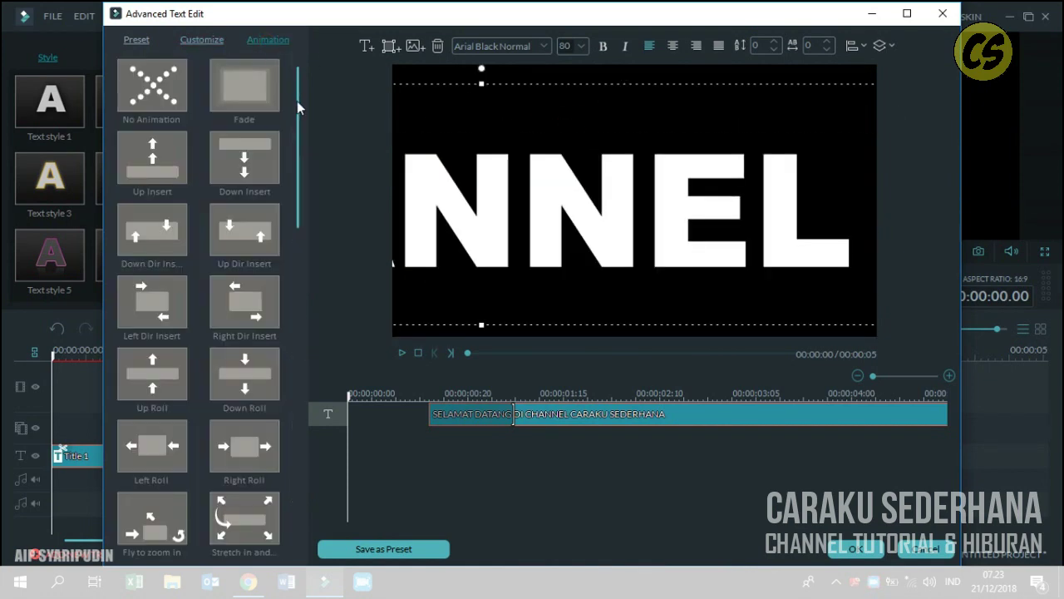
pyautogui.moveTo(297, 101); pyautogui.dragTo(295, 170)
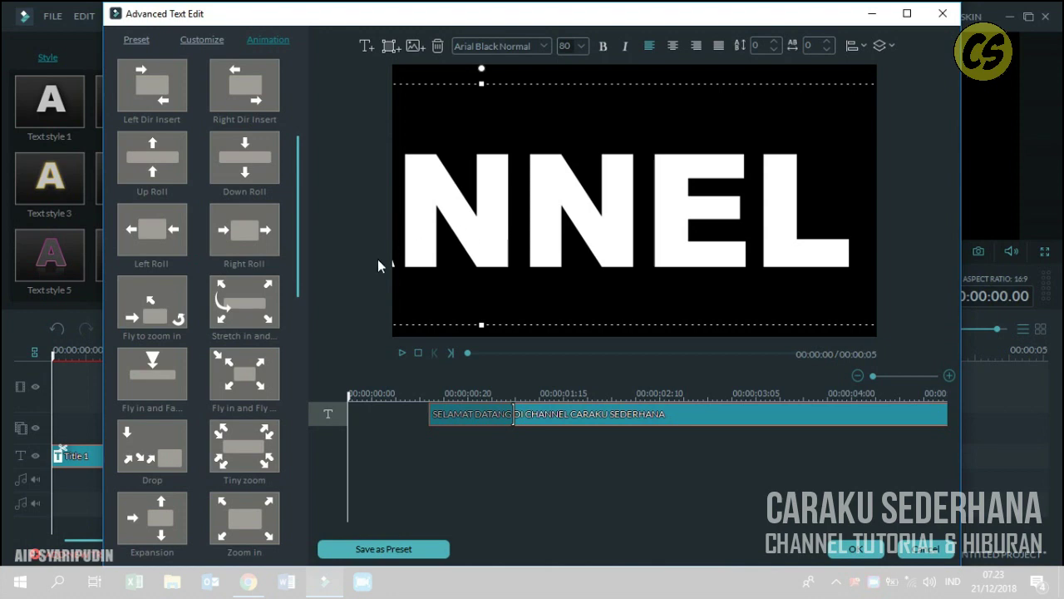
pyautogui.doubleClick(156, 239)
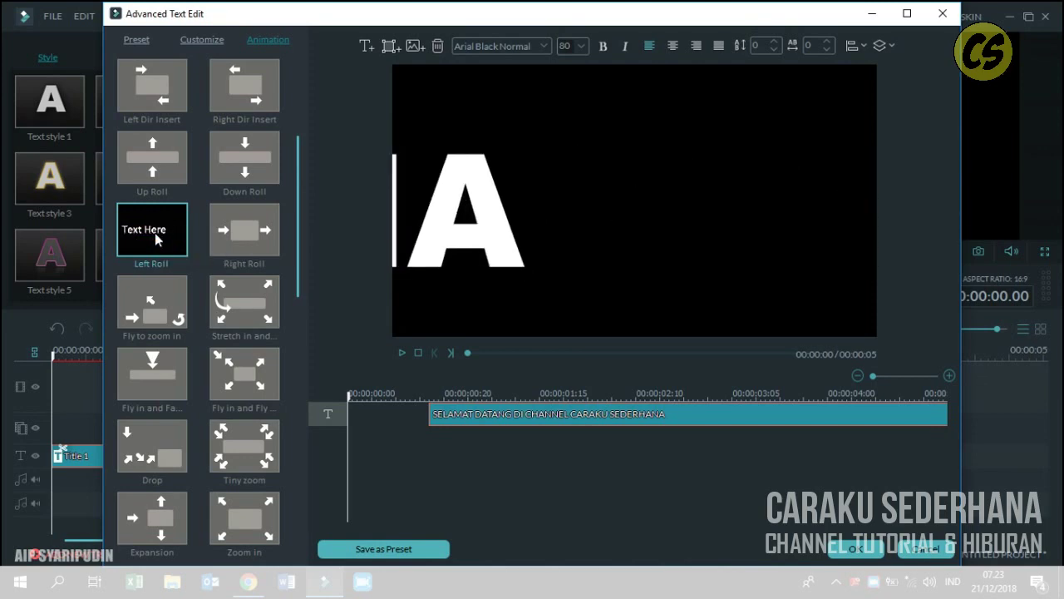
# Step: Extend the text layer's start to the beginning of the title's timeline and accept the title edits
pyautogui.click(576, 414)
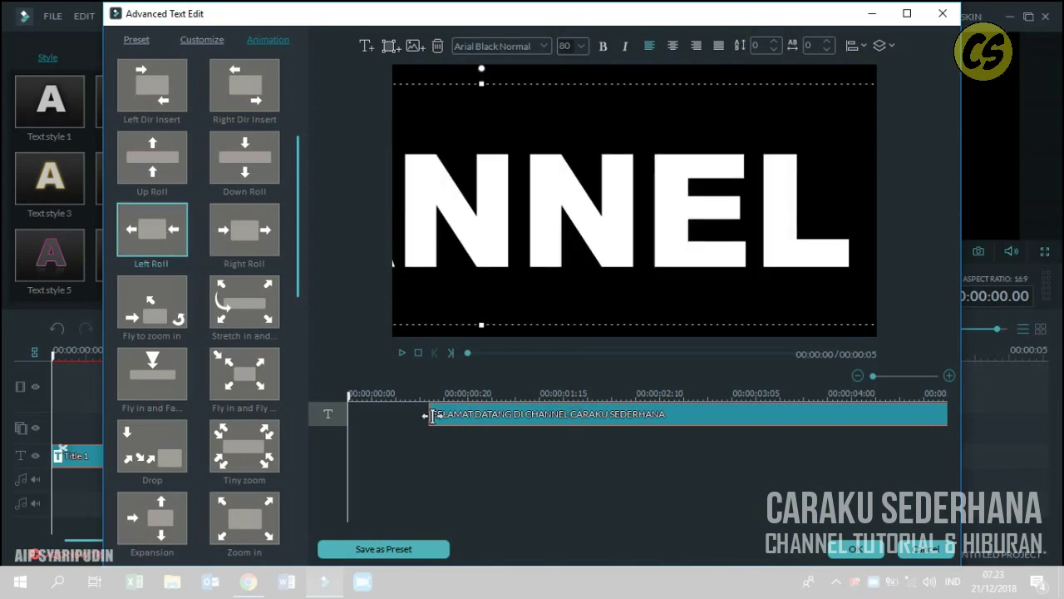
pyautogui.moveTo(436, 414); pyautogui.dragTo(384, 426)
pyautogui.click(857, 549)
pyautogui.click(584, 299)
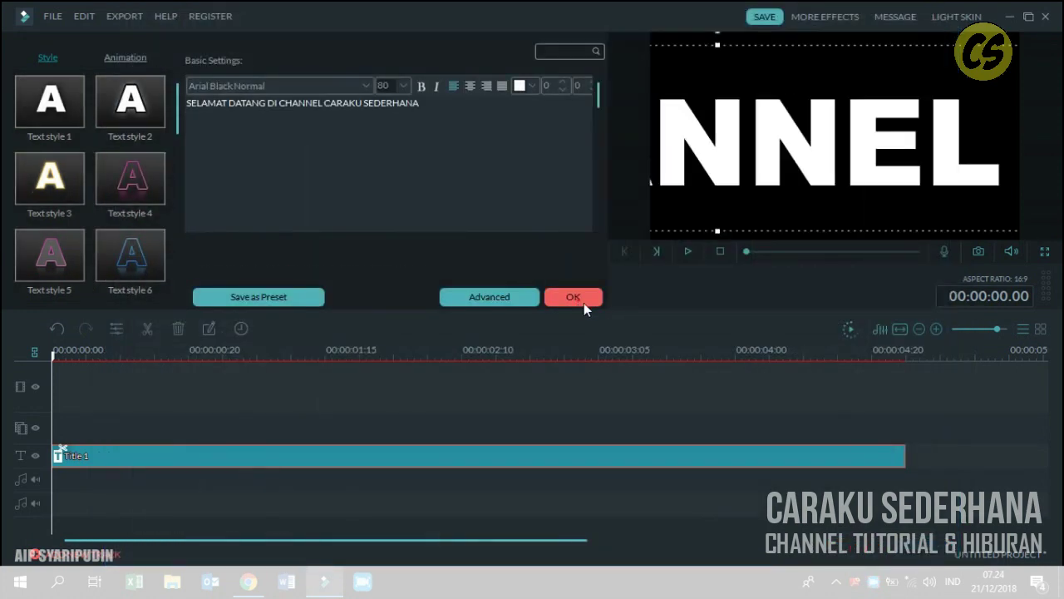
# Step: Play the start of the timeline to preview the rolling title text, then pause it
pyautogui.moveTo(690, 355); pyautogui.dragTo(199, 359)
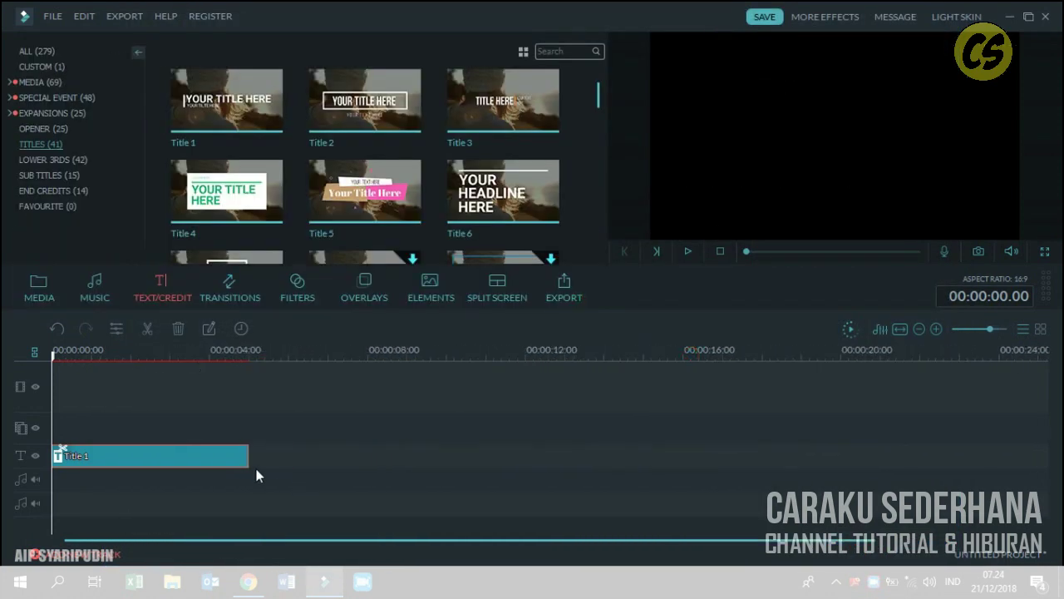
pyautogui.click(688, 252)
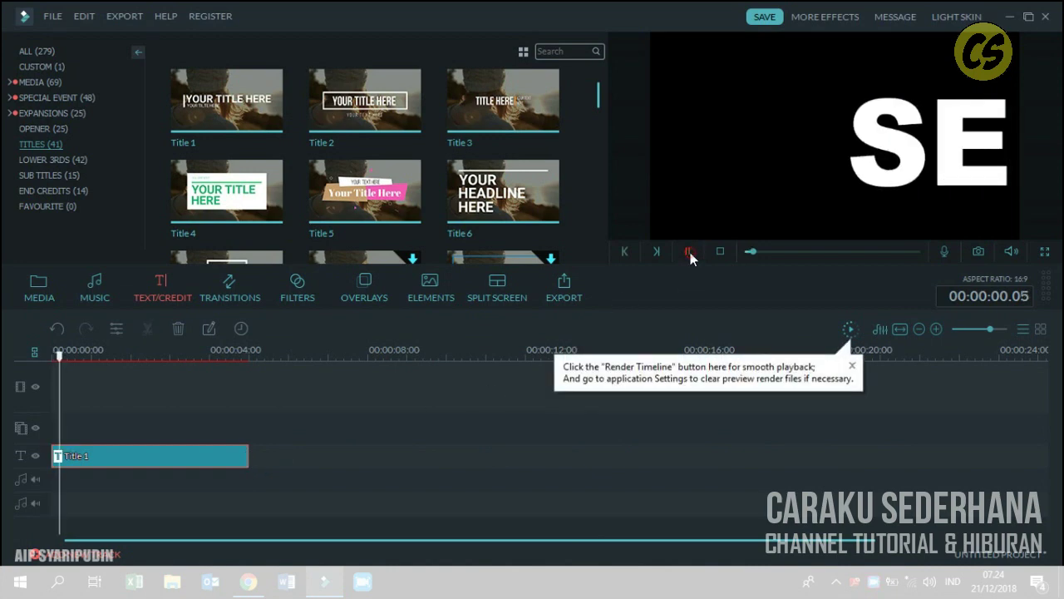
pyautogui.click(688, 251)
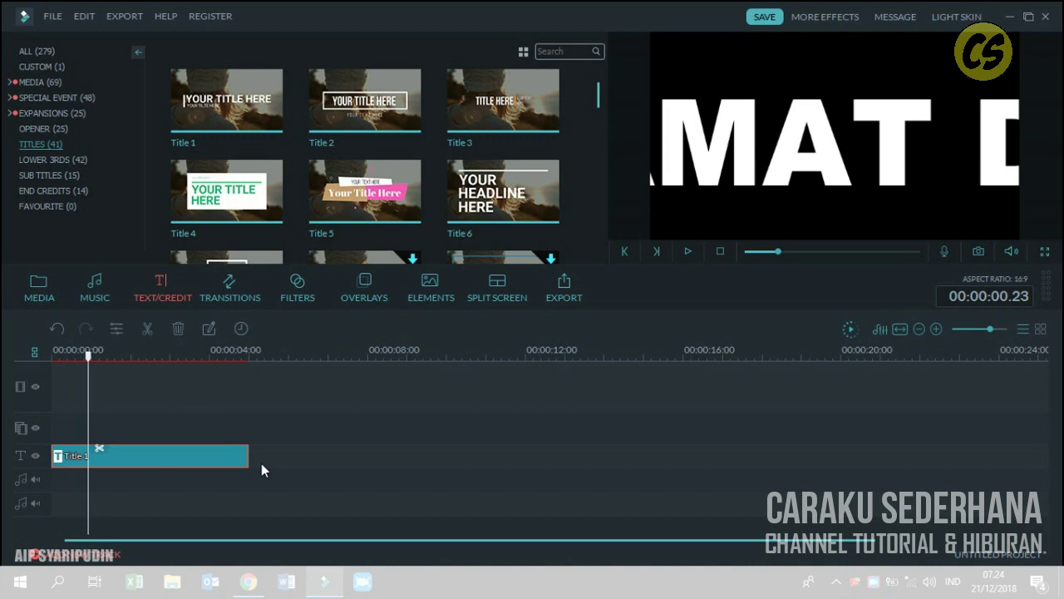
# Step: Lengthen the Title 1 clip's duration to about 7 seconds
pyautogui.click(241, 329)
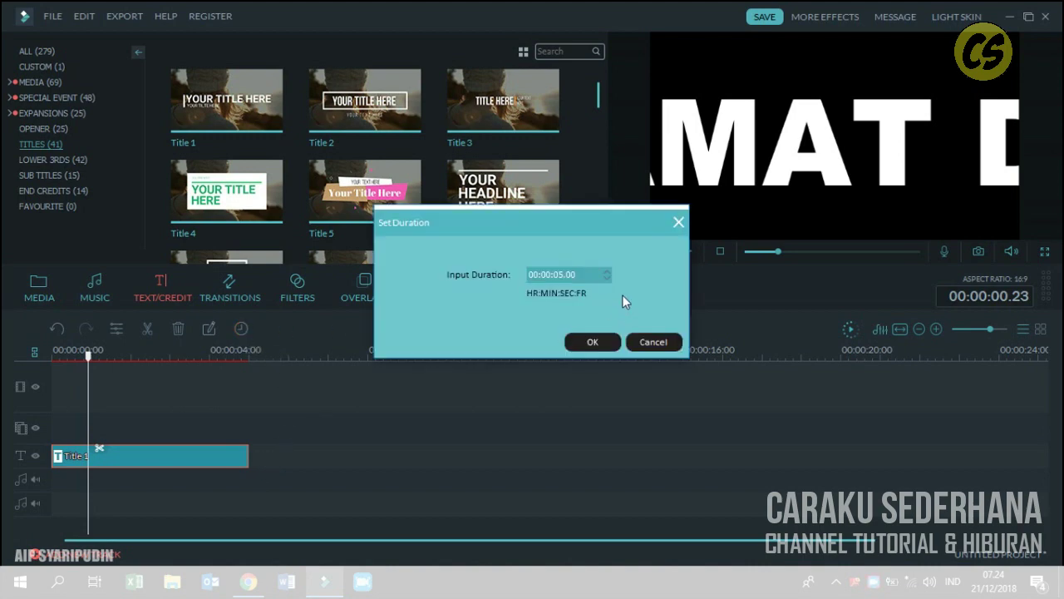
pyautogui.click(608, 279)
pyautogui.click(609, 275)
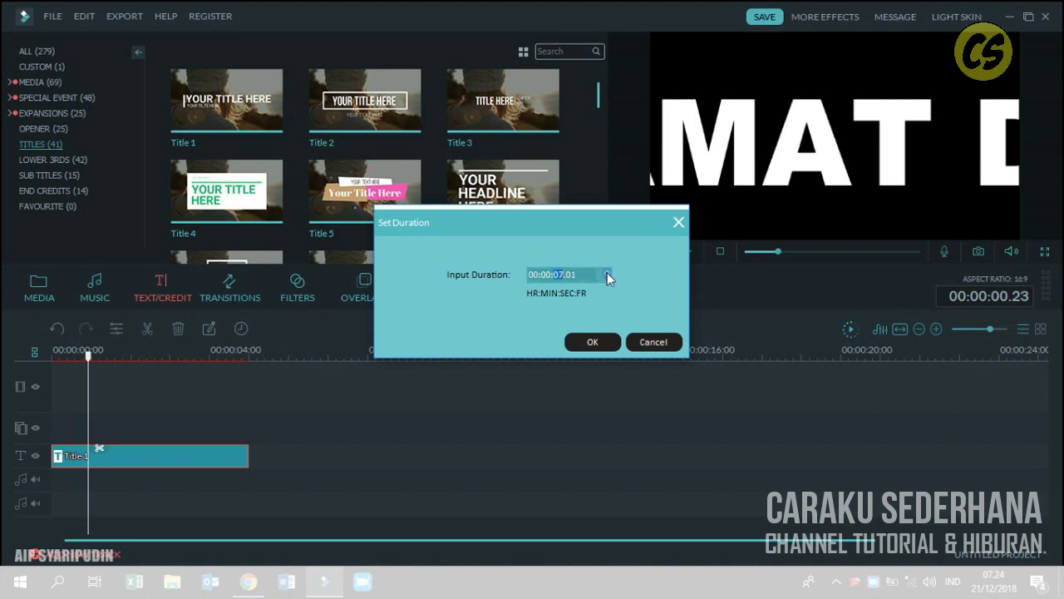
pyautogui.click(608, 274)
pyautogui.click(608, 274)
pyautogui.click(607, 275)
pyautogui.click(608, 275)
pyautogui.click(608, 274)
pyautogui.click(608, 274)
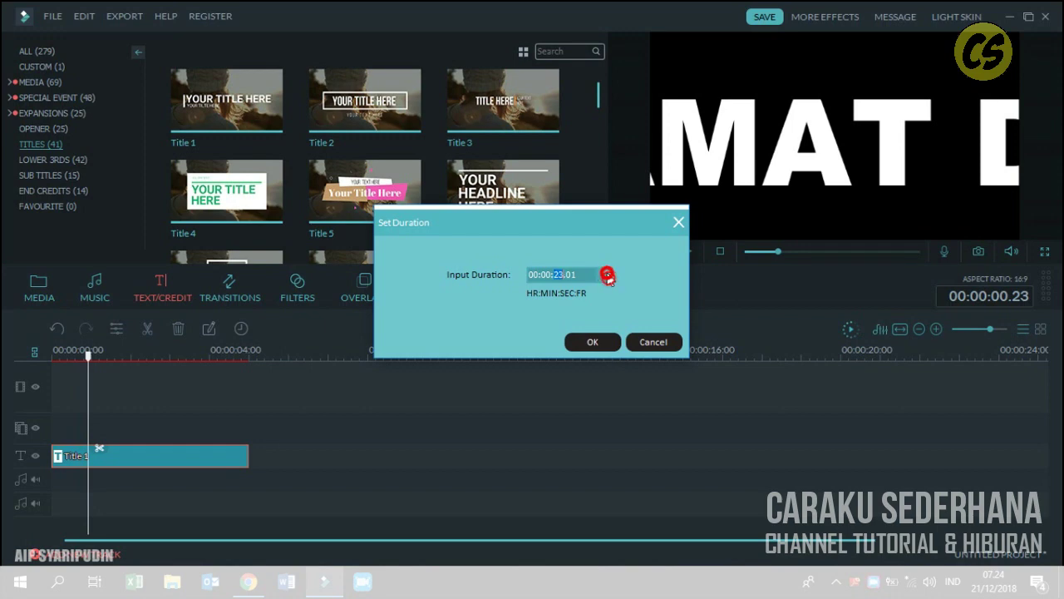
pyautogui.click(591, 341)
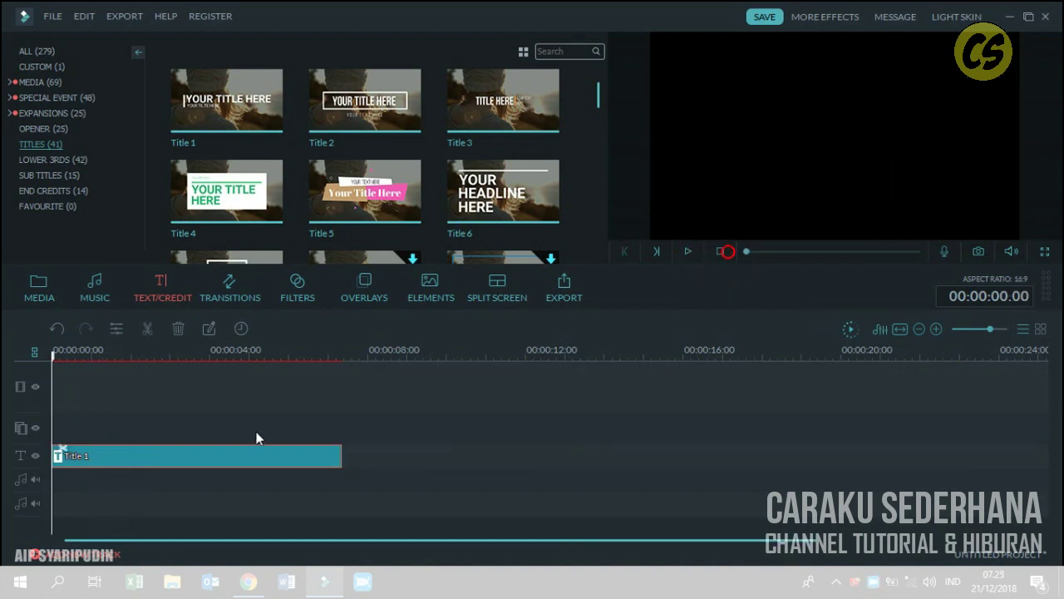
# Step: Add the Black sample color to the video track and match its length to the Title 1 clip
pyautogui.click(48, 296)
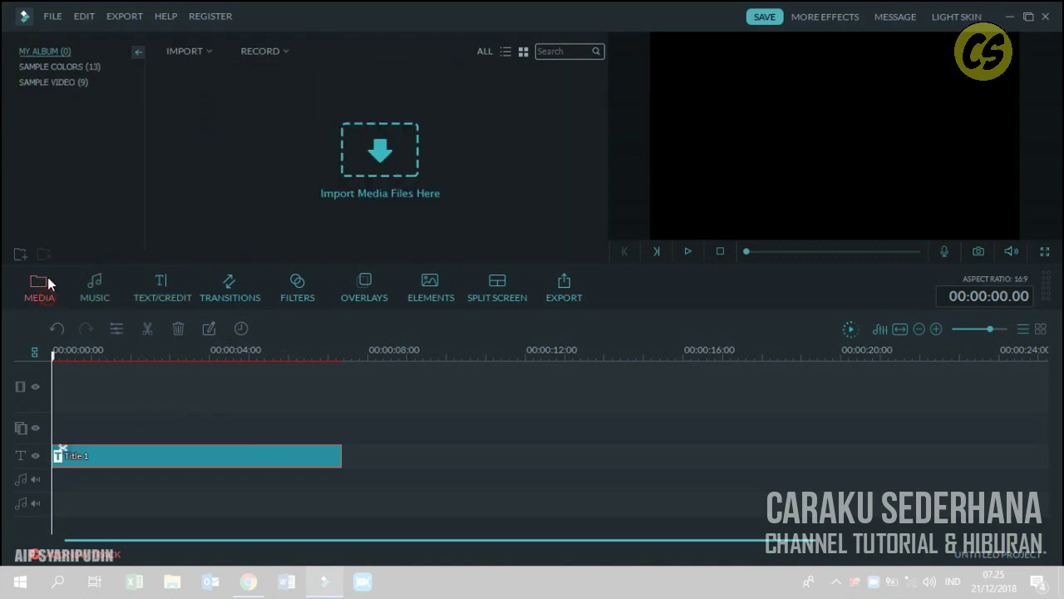
pyautogui.click(70, 71)
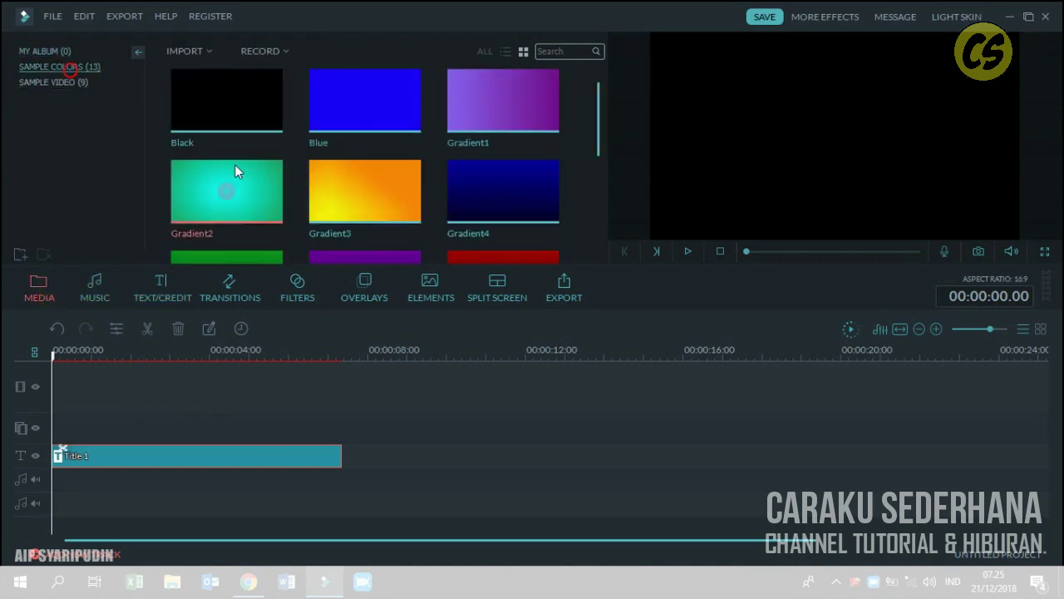
pyautogui.moveTo(244, 116); pyautogui.dragTo(248, 388)
pyautogui.moveTo(315, 462); pyautogui.dragTo(118, 455)
pyautogui.moveTo(250, 391); pyautogui.dragTo(343, 400)
# Step: Preview the rolling title over the black background from the start and stop playback
pyautogui.click(720, 252)
pyautogui.click(687, 251)
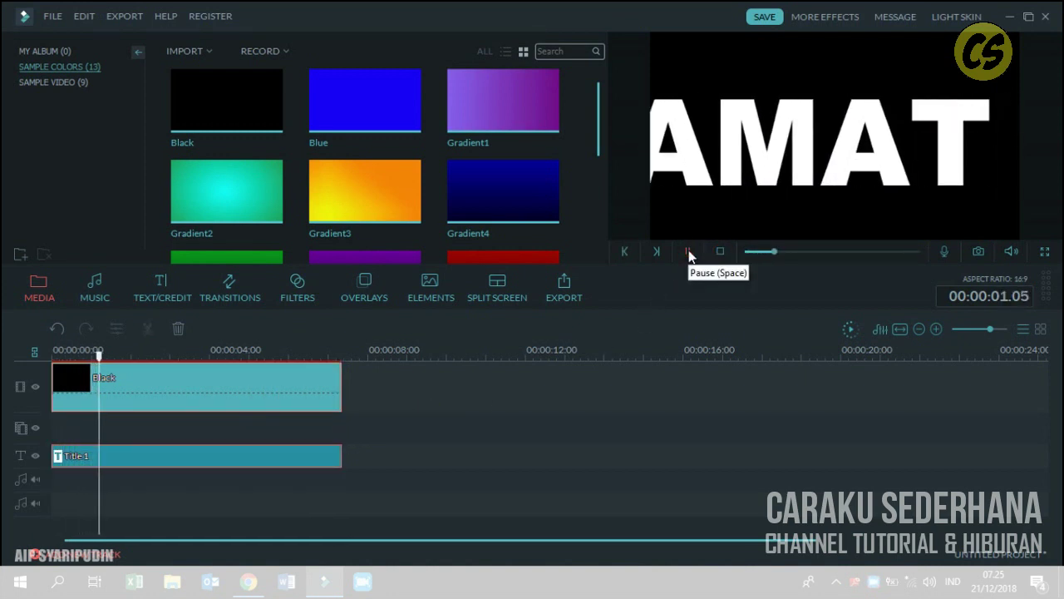
pyautogui.click(688, 251)
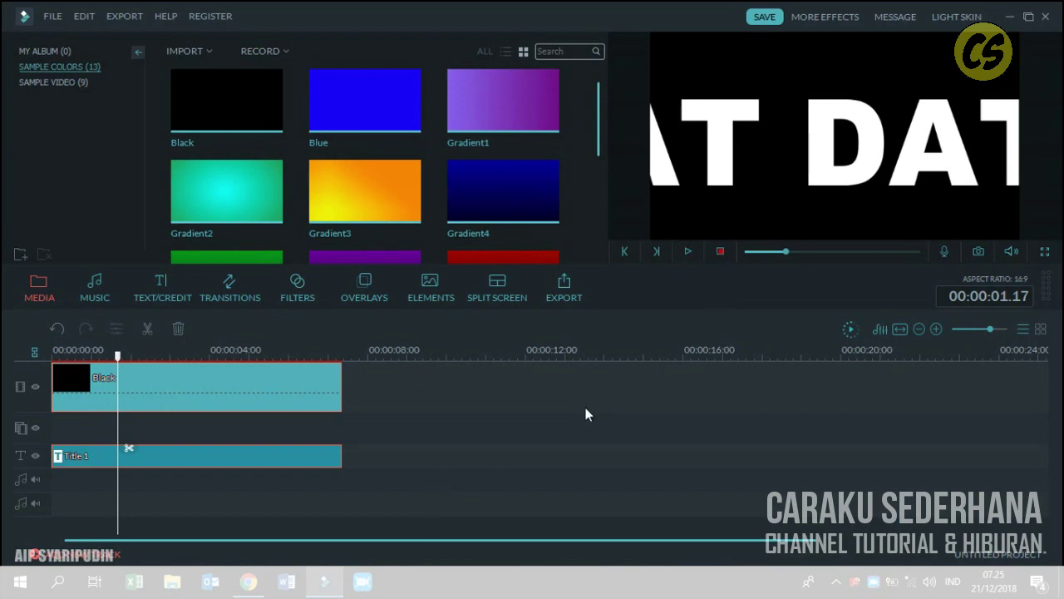
pyautogui.click(723, 251)
# Step: Open the export settings and name the output video VIDIO TEXT
pyautogui.click(571, 291)
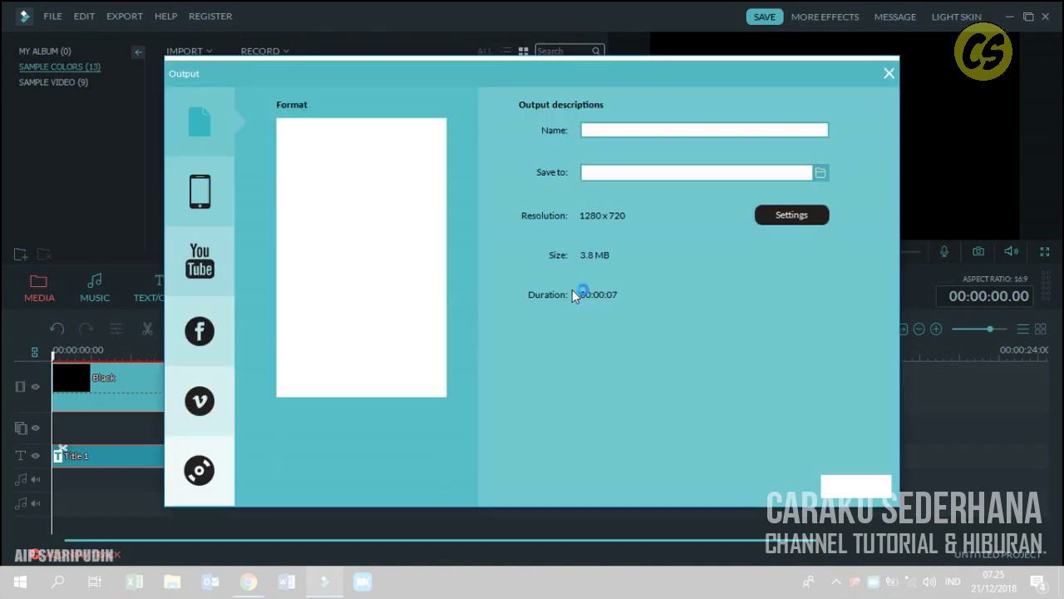
pyautogui.click(700, 129)
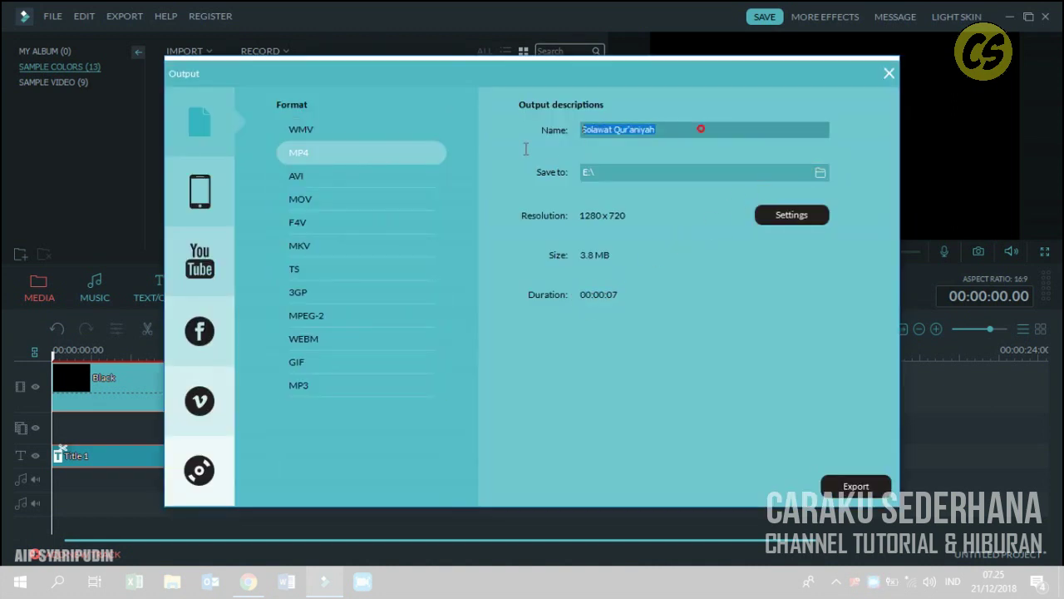
pyautogui.write('TEXT')
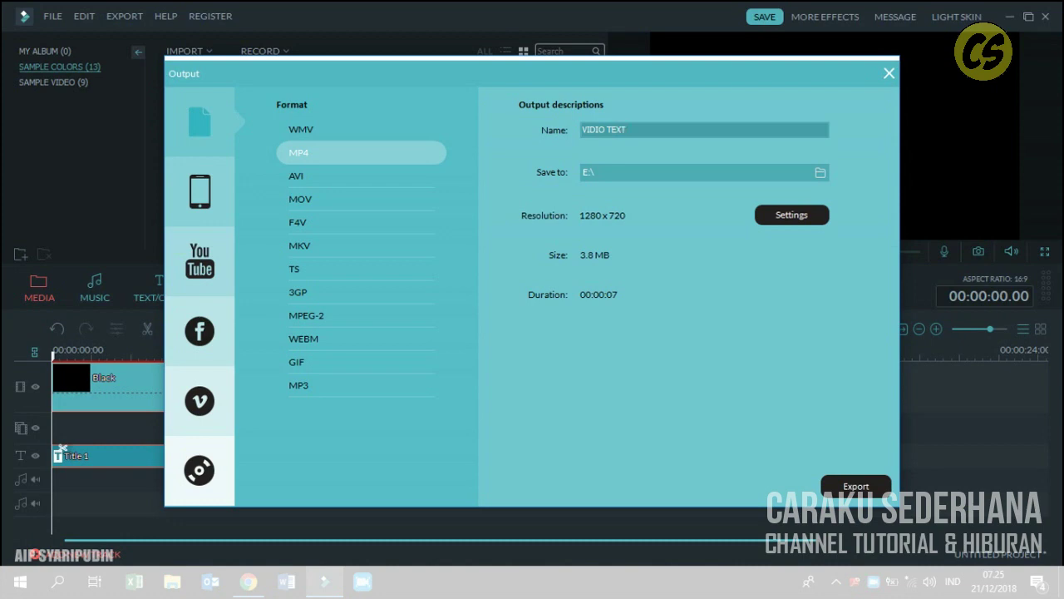
# Step: Set the MP4 export quality to Good with a video bit rate of 3000 kbps
pyautogui.click(800, 220)
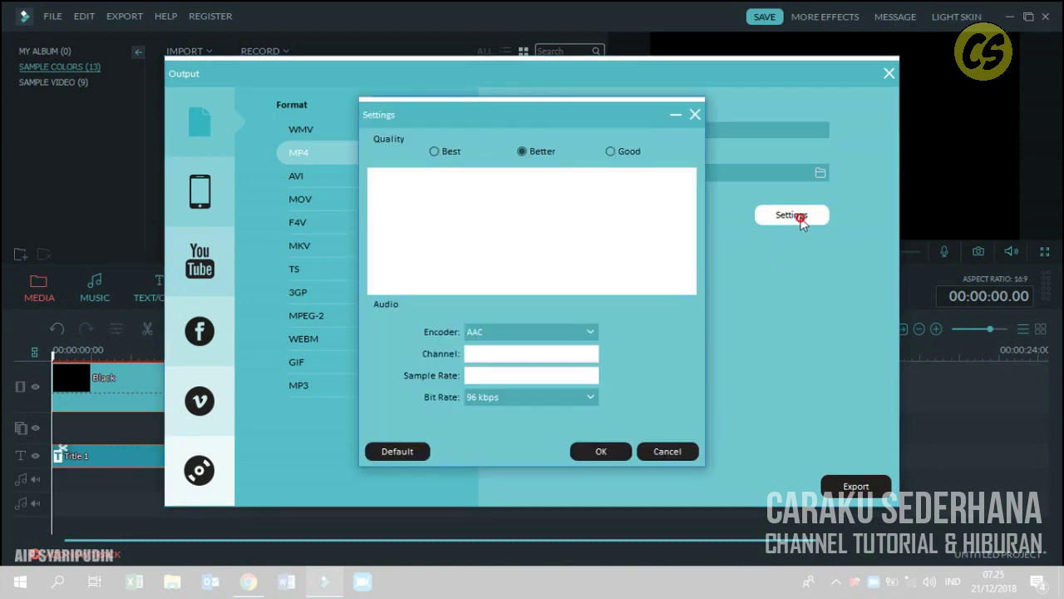
pyautogui.click(592, 270)
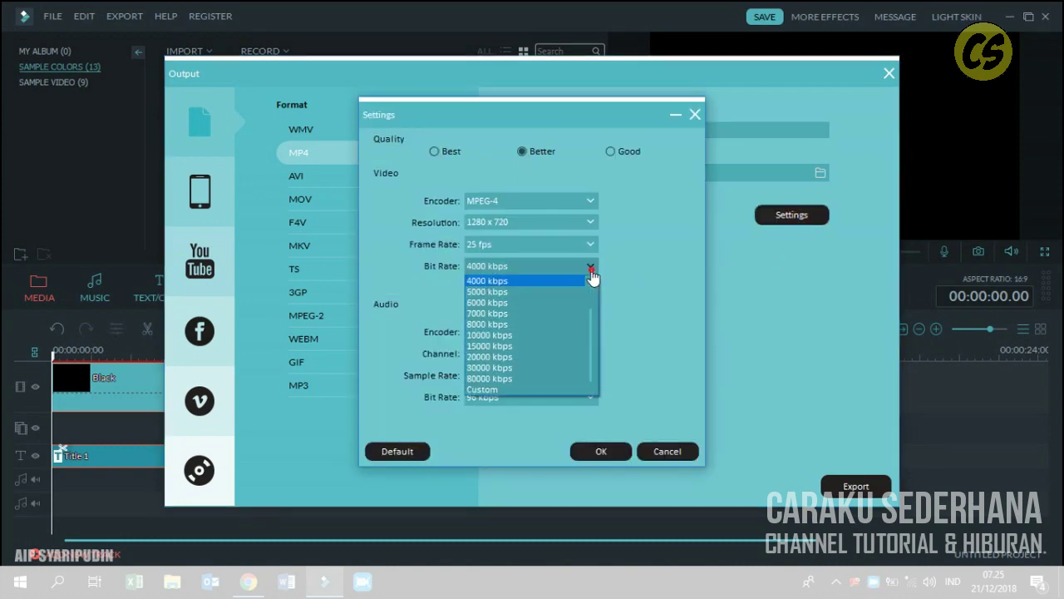
pyautogui.click(527, 301)
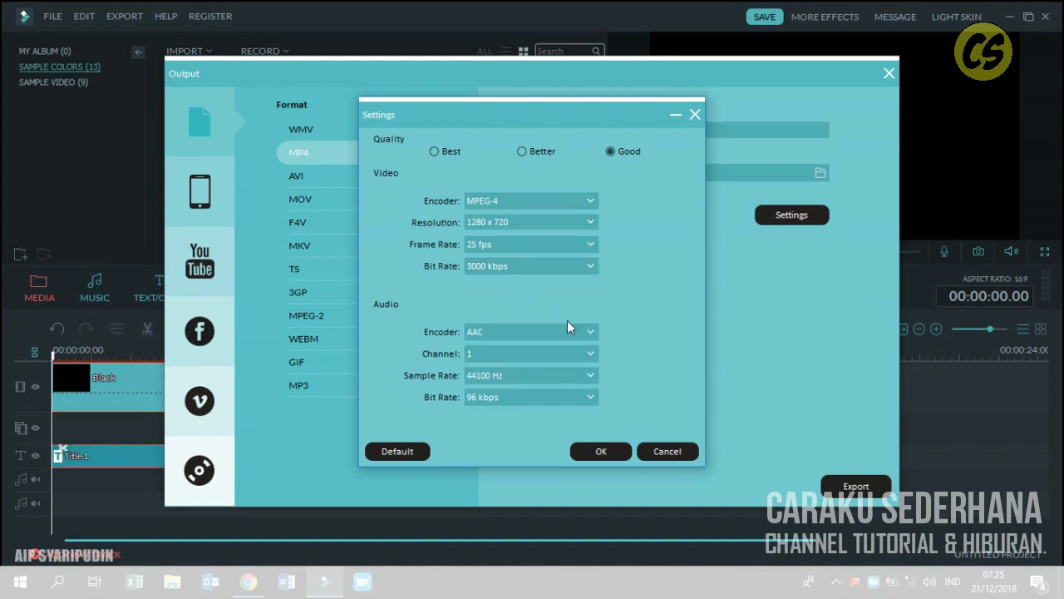
pyautogui.click(608, 453)
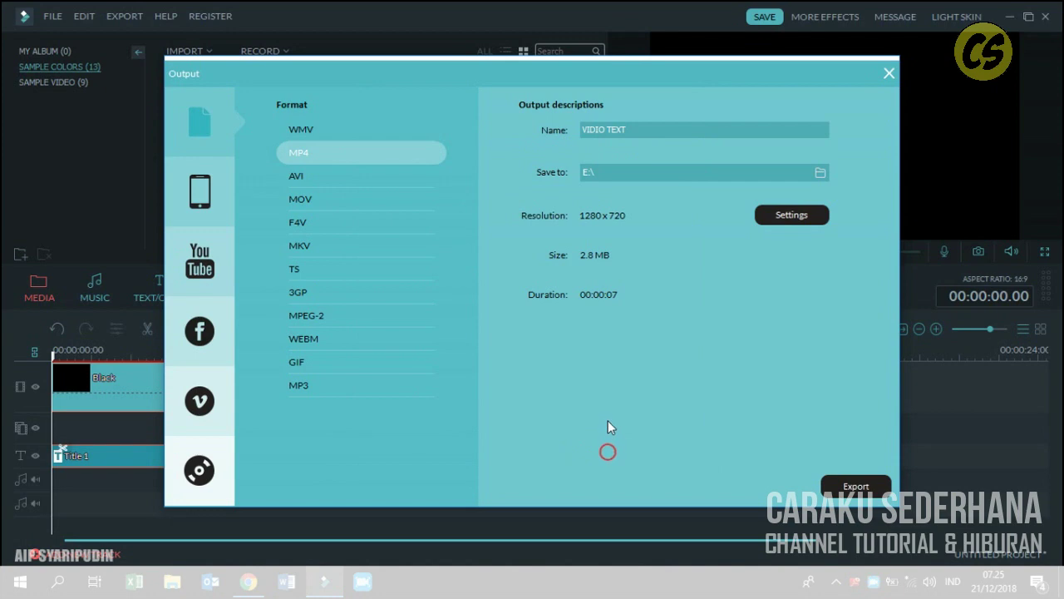
# Step: Export the VIDIO TEXT video as MP4 and clear the Black and Title 1 clips from the timeline
pyautogui.click(856, 488)
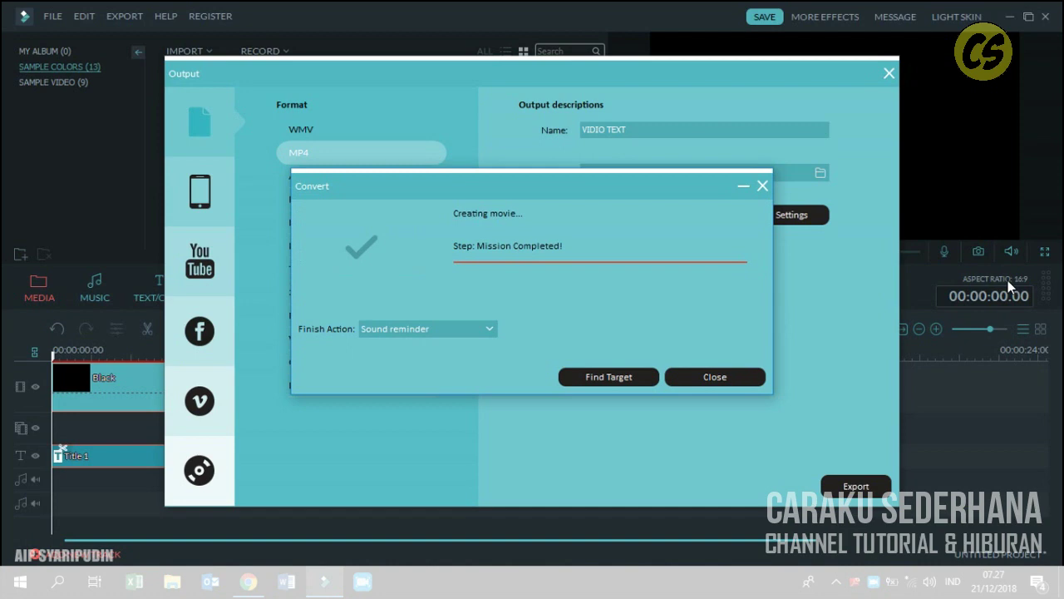
pyautogui.click(763, 186)
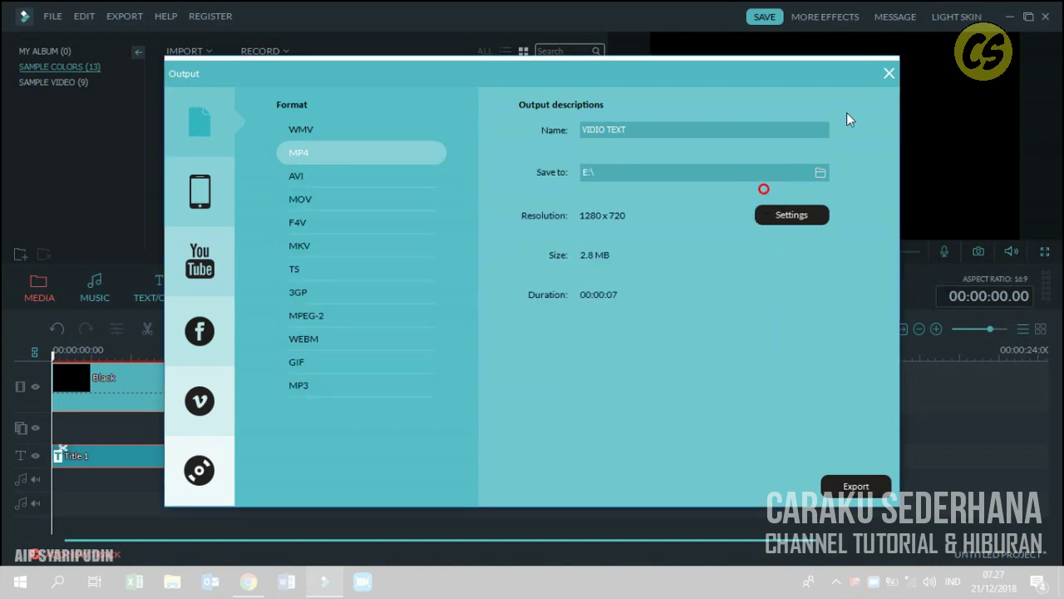
pyautogui.click(889, 74)
pyautogui.moveTo(418, 374); pyautogui.dragTo(5, 529)
pyautogui.press('Delete')
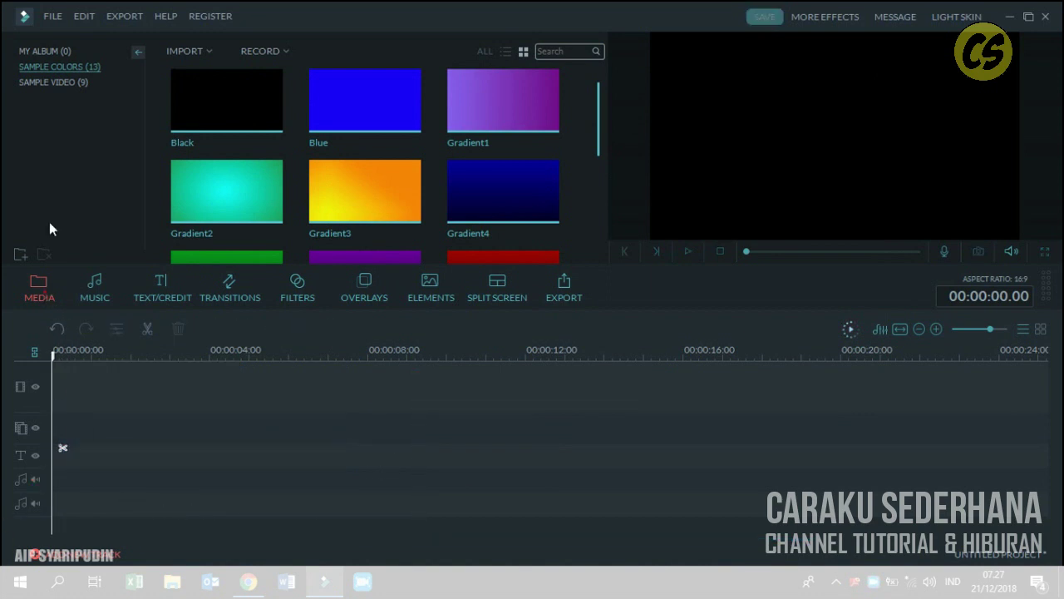
# Step: Import the video alun alun ciamis (HD) from the Downloads Video folder and place it at the start of the video track
pyautogui.click(35, 51)
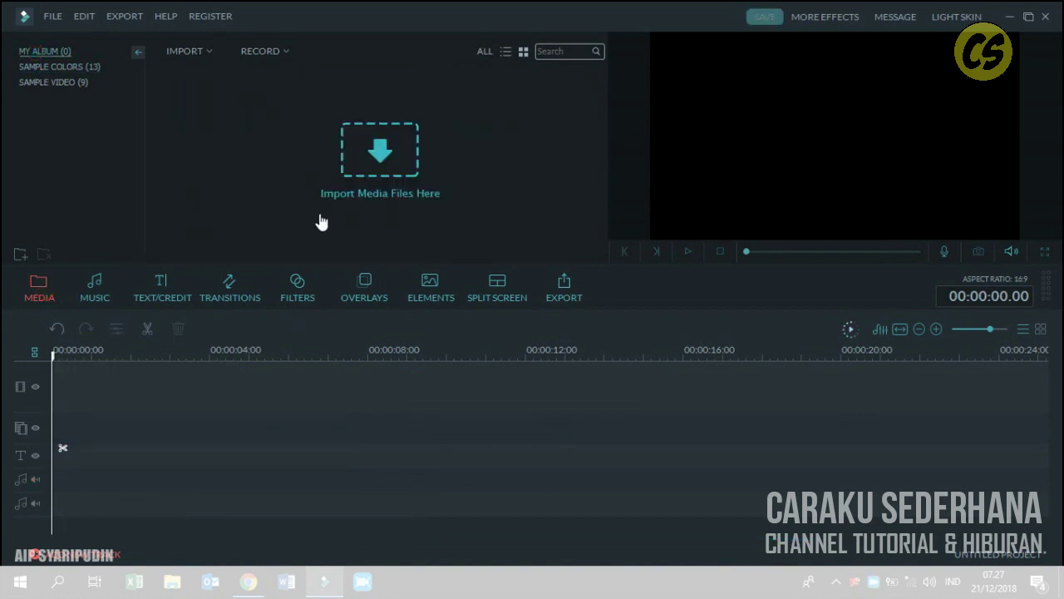
pyautogui.click(385, 164)
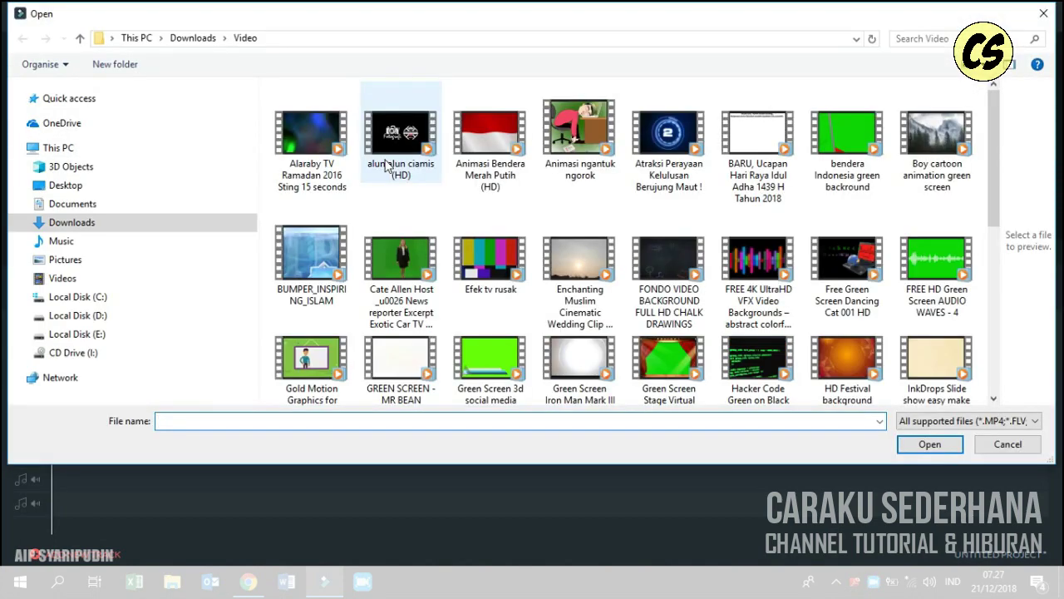
pyautogui.click(77, 317)
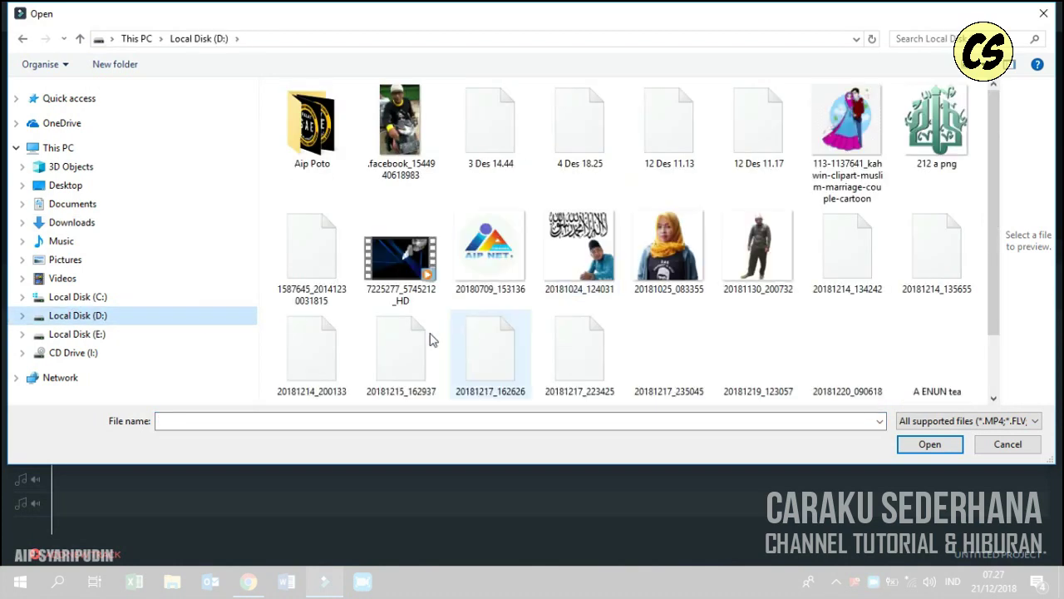
pyautogui.click(72, 222)
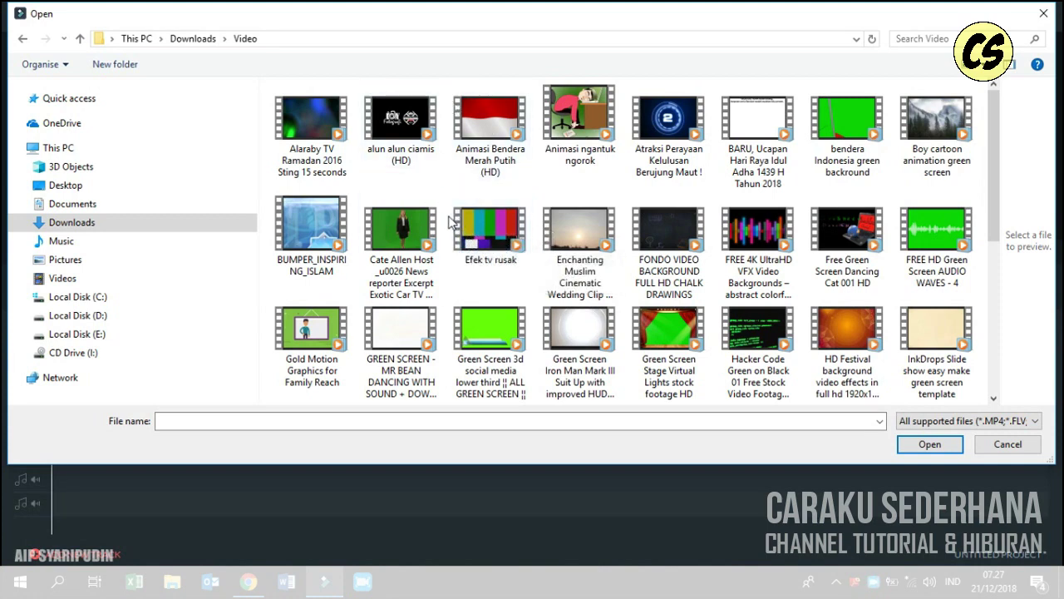
pyautogui.click(401, 155)
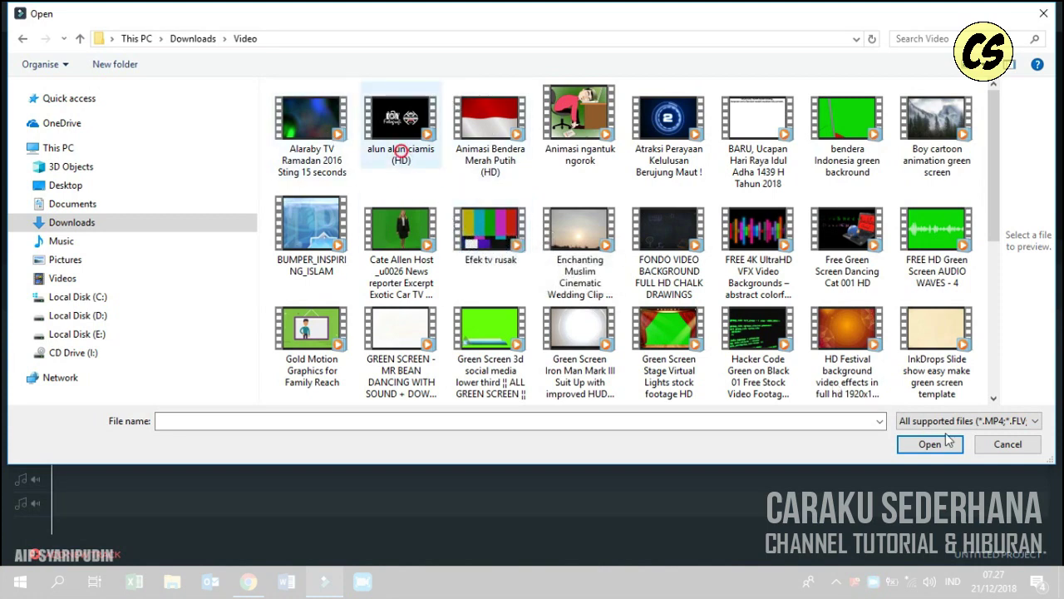
pyautogui.click(929, 444)
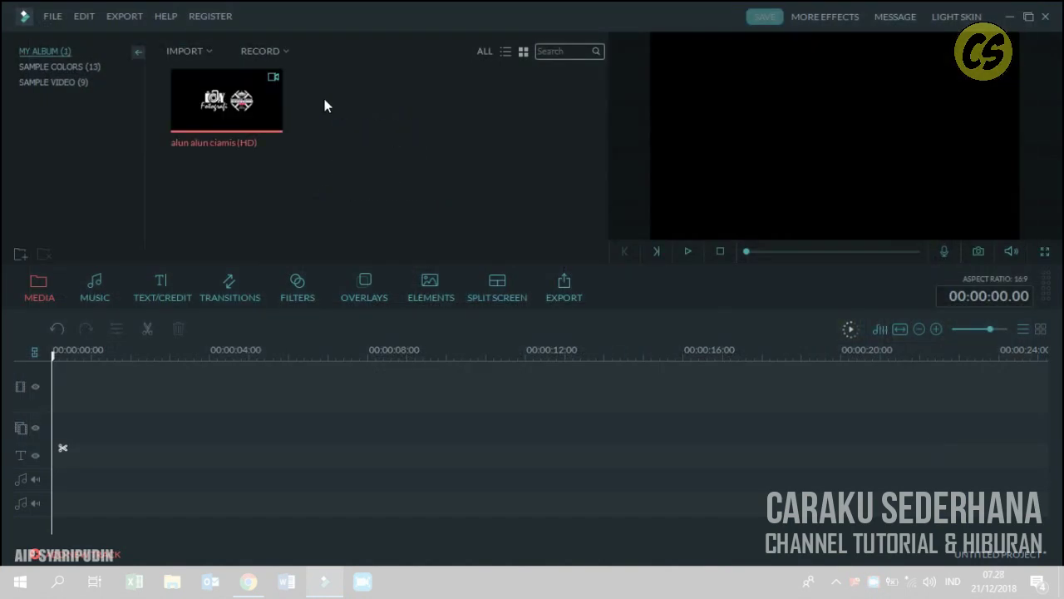
pyautogui.moveTo(271, 132); pyautogui.dragTo(202, 391)
pyautogui.moveTo(310, 422); pyautogui.dragTo(662, 363)
# Step: Import the VIDIO TEXT video from Local Disk (E:) and place it at the start of the picture-in-picture track
pyautogui.click(191, 55)
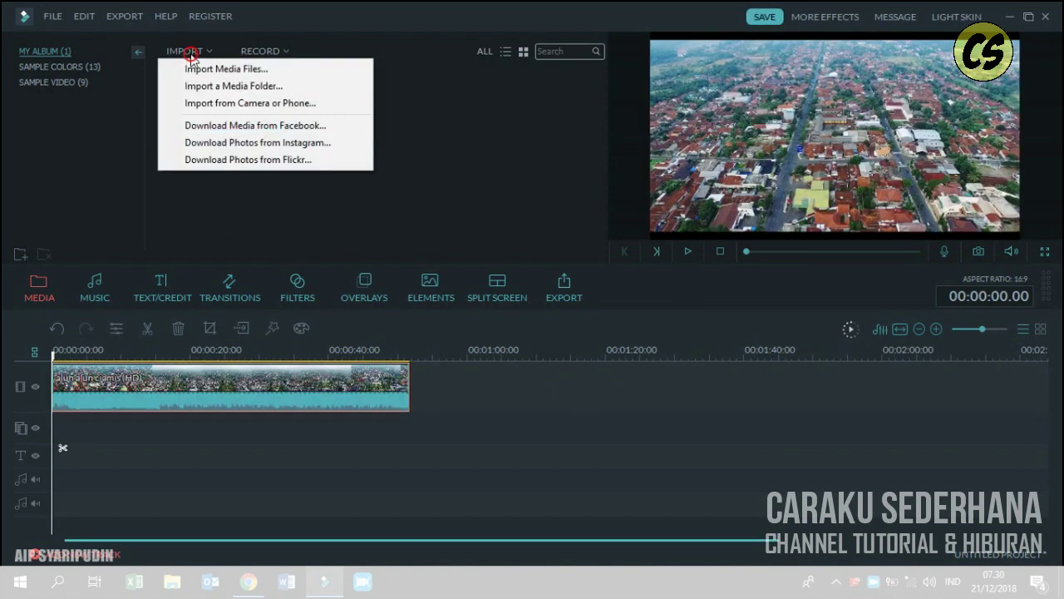
pyautogui.click(197, 67)
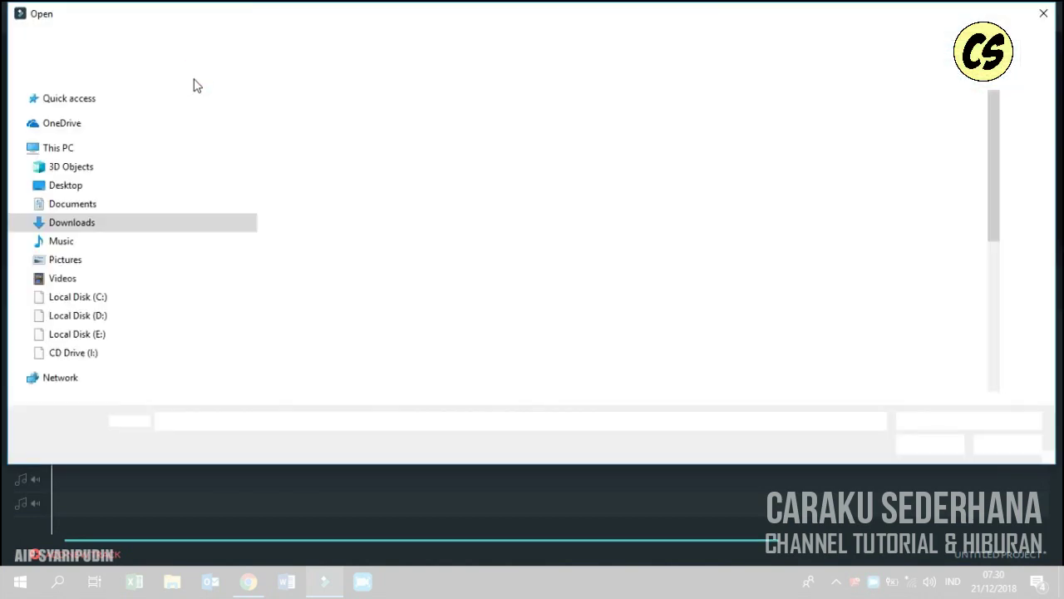
pyautogui.click(119, 334)
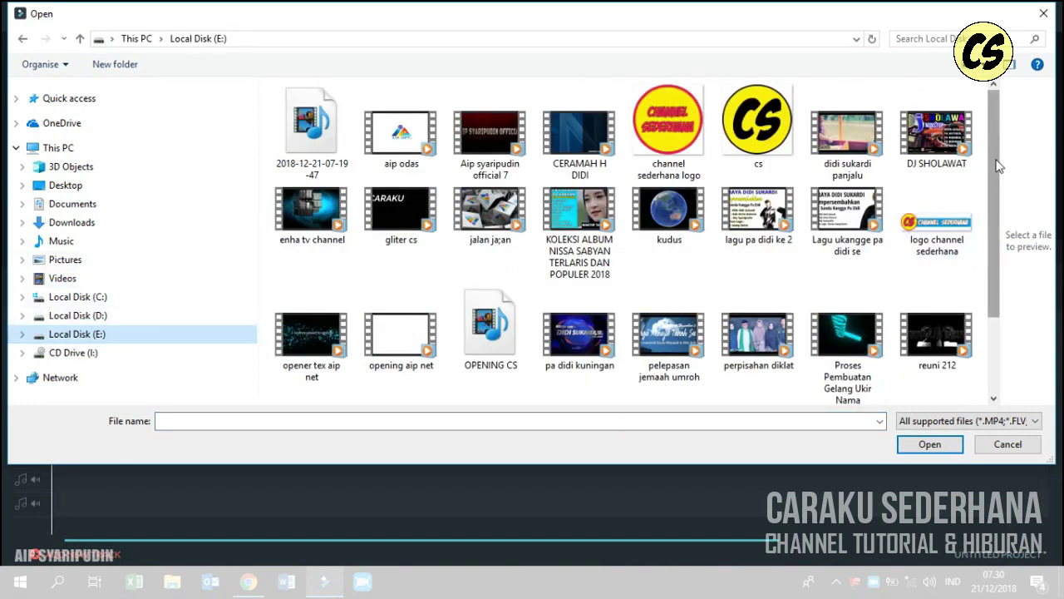
pyautogui.scroll(-3, 1000, 266)
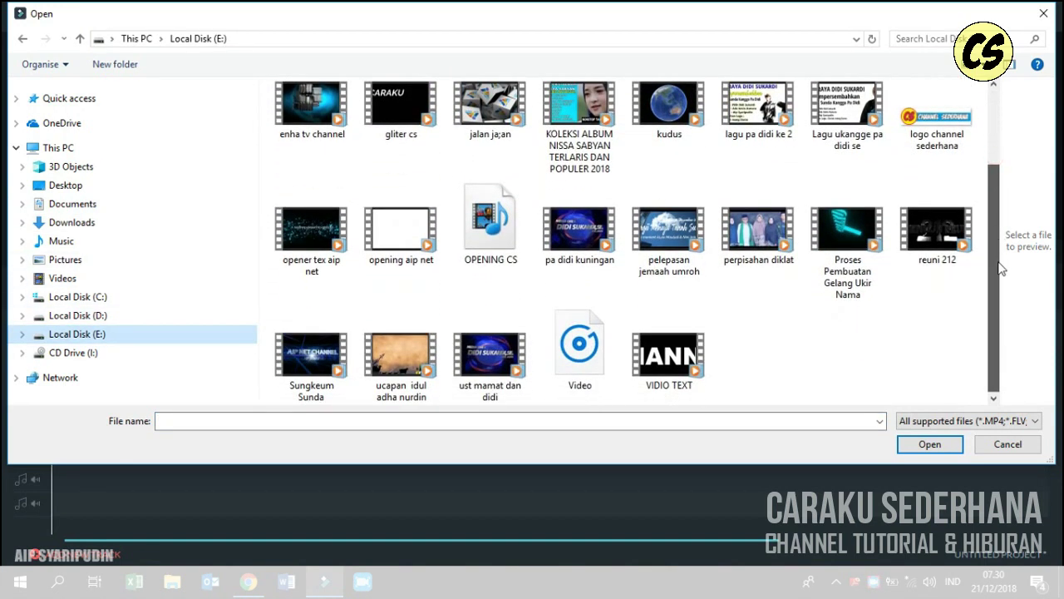
pyautogui.click(674, 335)
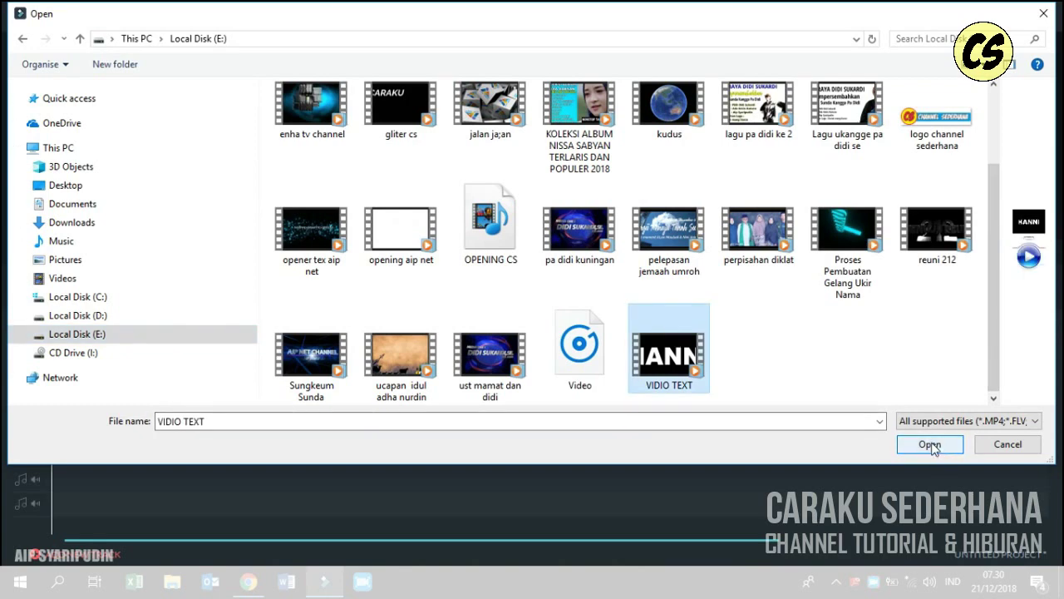
pyautogui.click(939, 450)
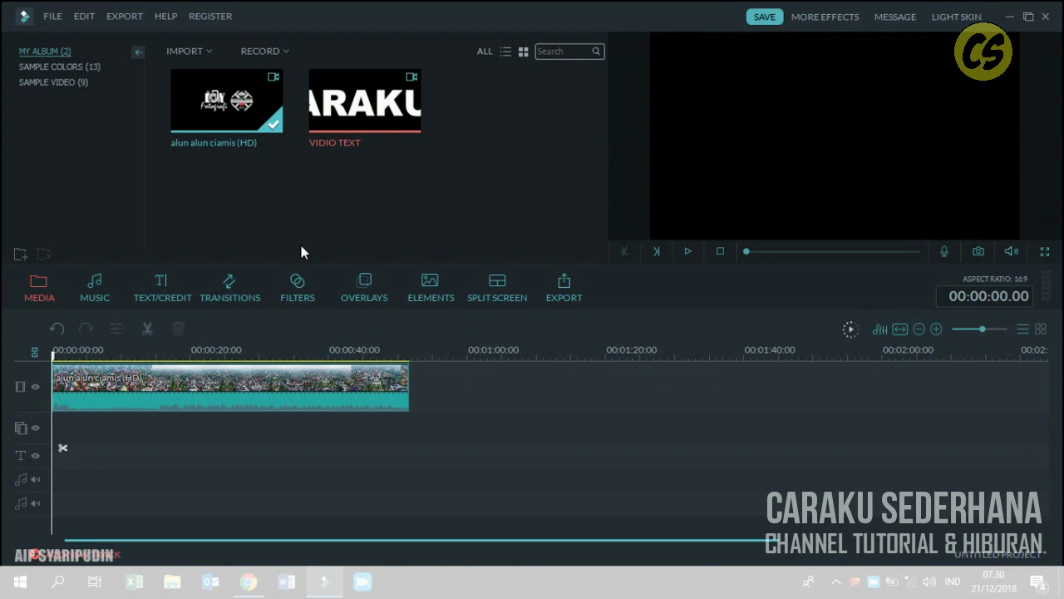
pyautogui.moveTo(366, 102); pyautogui.dragTo(60, 444)
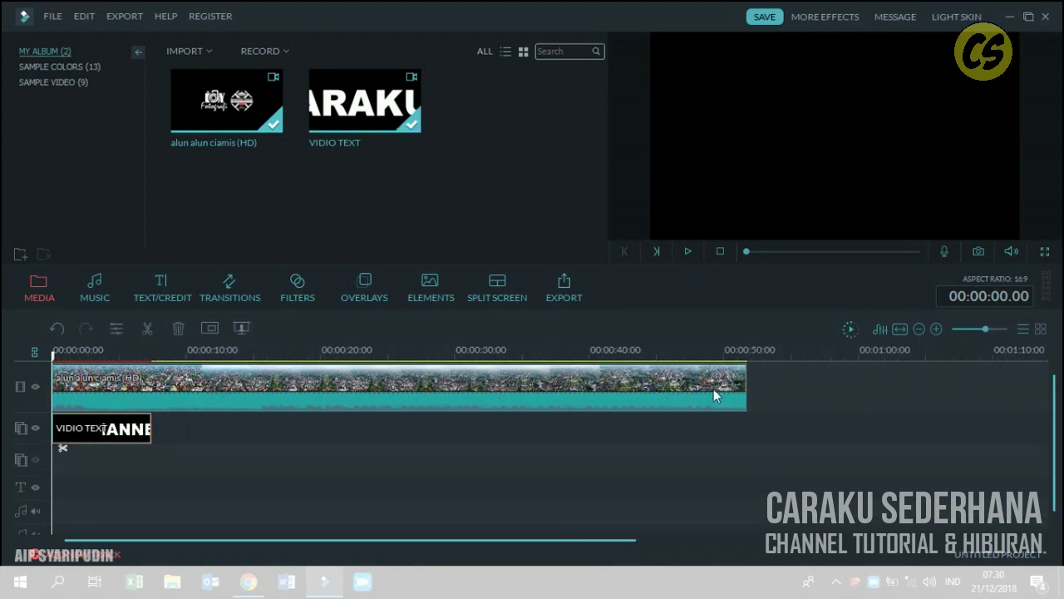
# Step: Trim the end of the alun alun ciamis (HD) clip to match the length of the VIDIO TEXT clip
pyautogui.moveTo(747, 393); pyautogui.dragTo(150, 425)
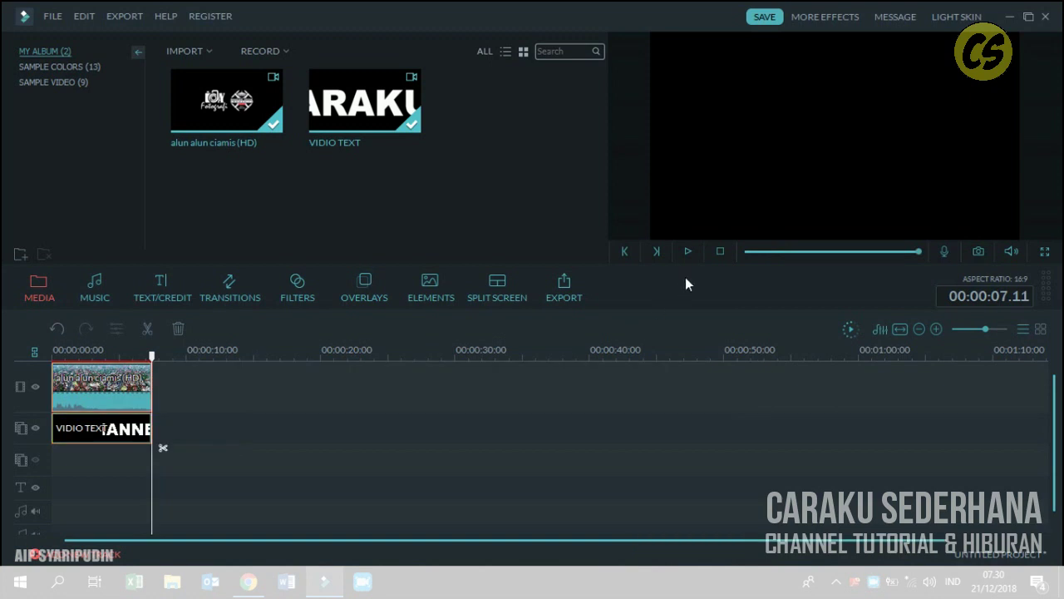
pyautogui.click(721, 250)
pyautogui.scroll(2, 451, 397)
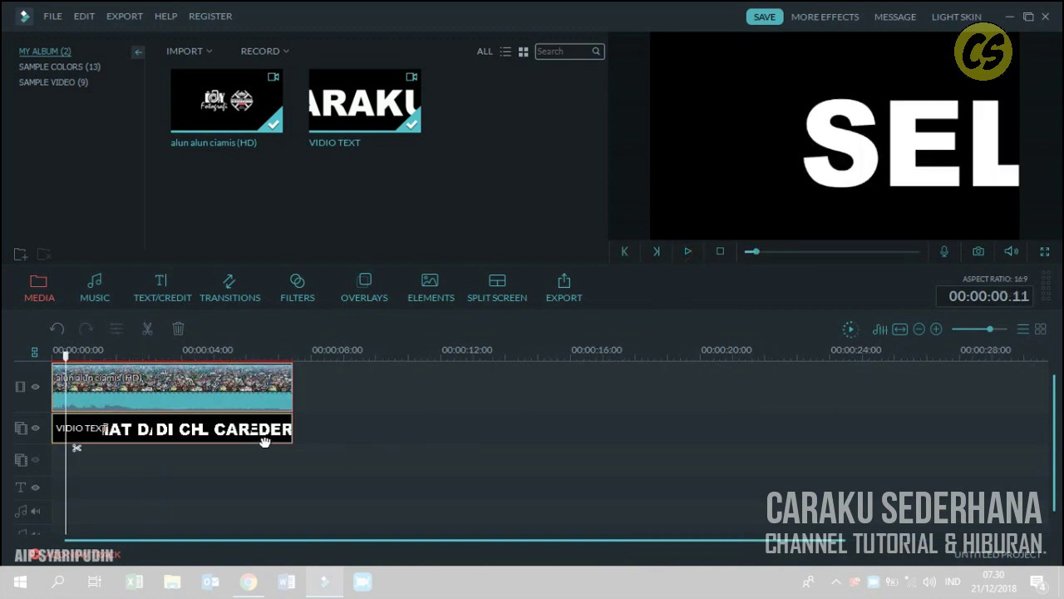
# Step: Apply the green screen effect to the VIDIO TEXT clip, making its white letters transparent with the intensity level near maximum
pyautogui.rightClick(259, 438)
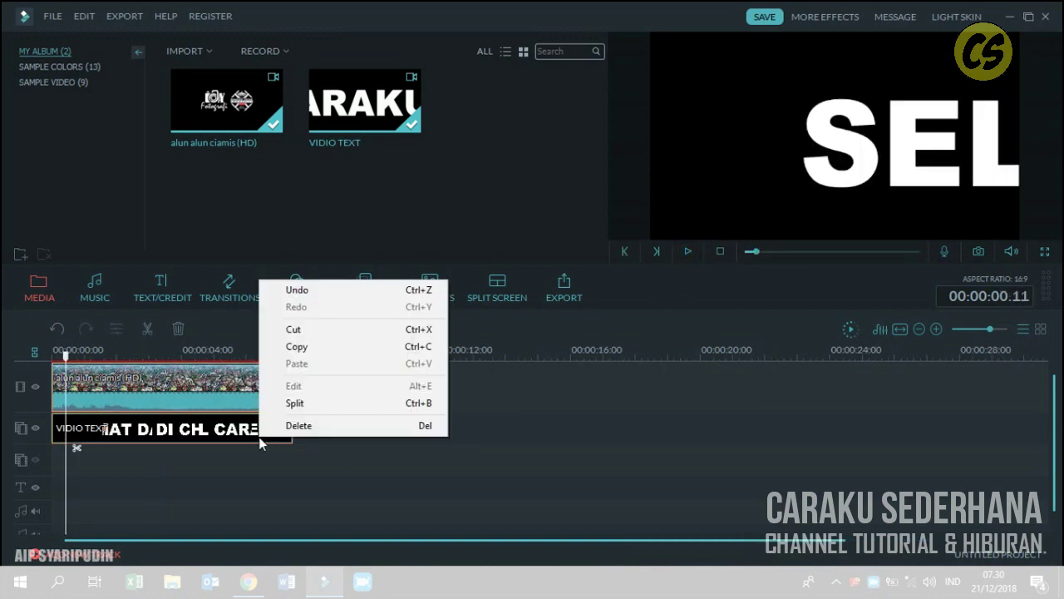
pyautogui.click(253, 442)
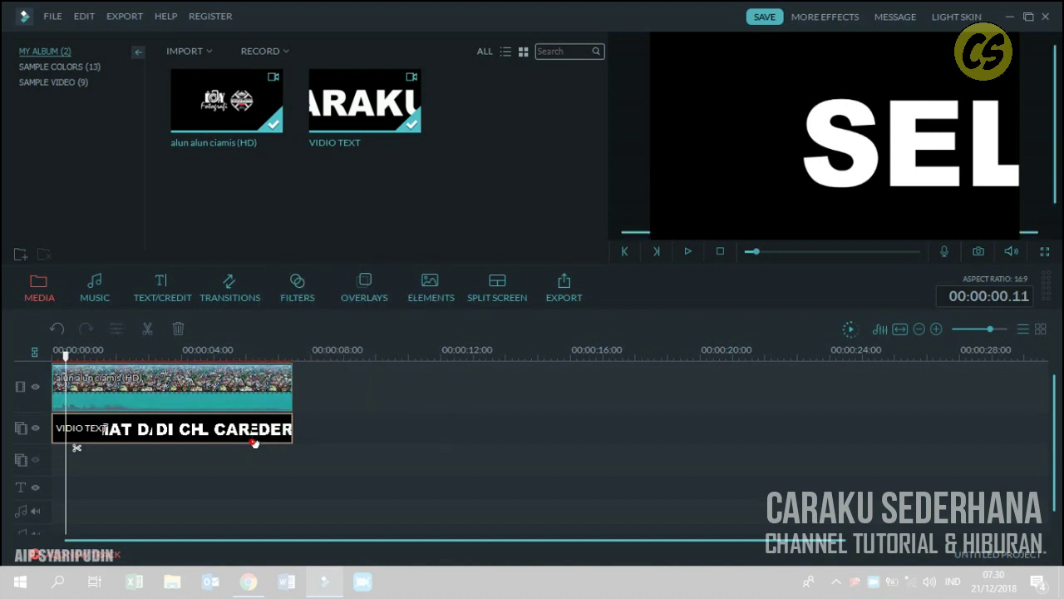
pyautogui.rightClick(254, 440)
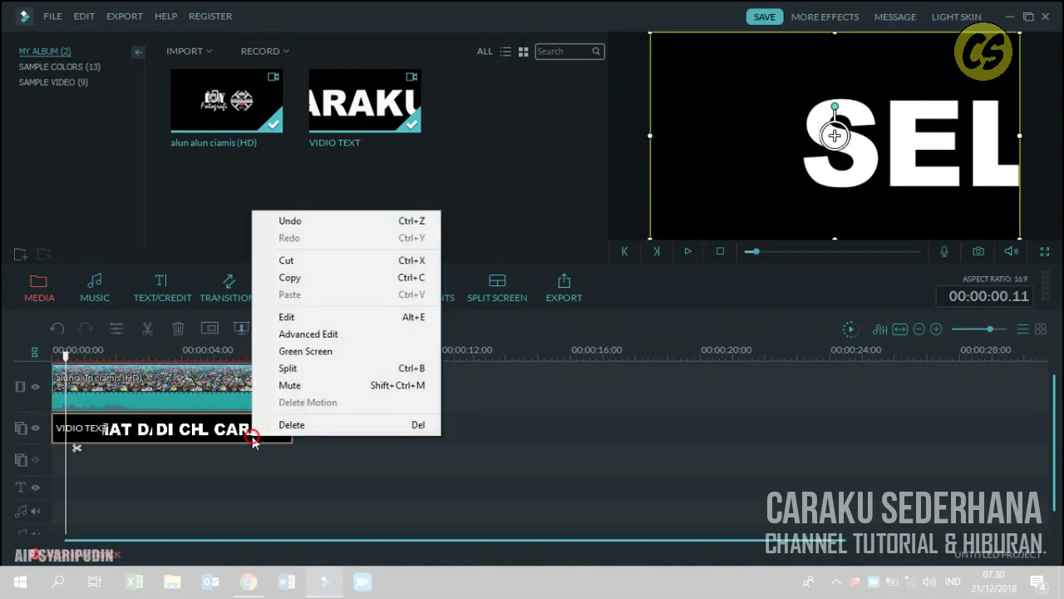
pyautogui.click(308, 352)
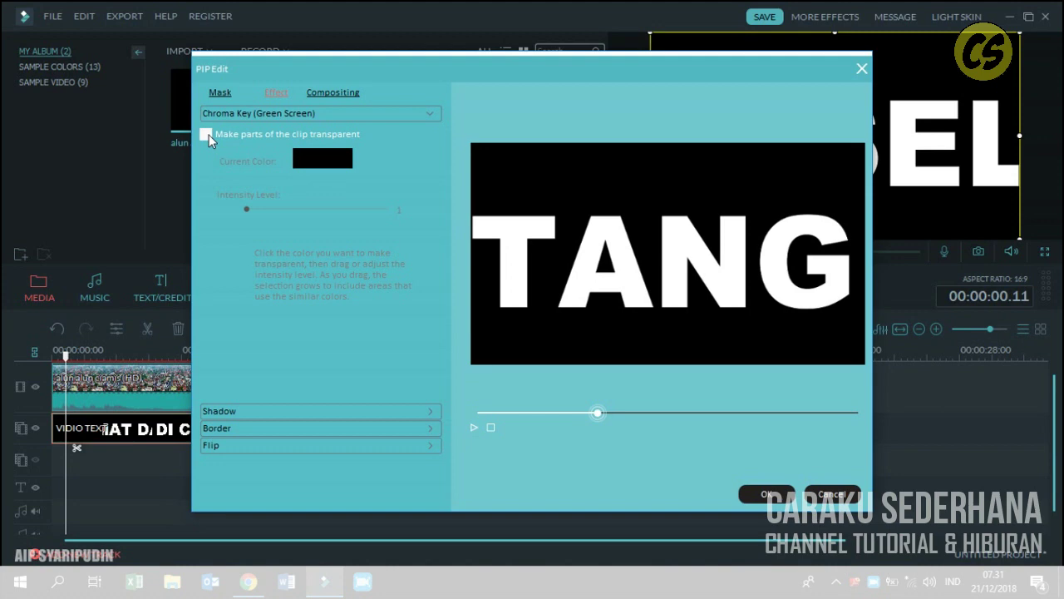
pyautogui.click(207, 135)
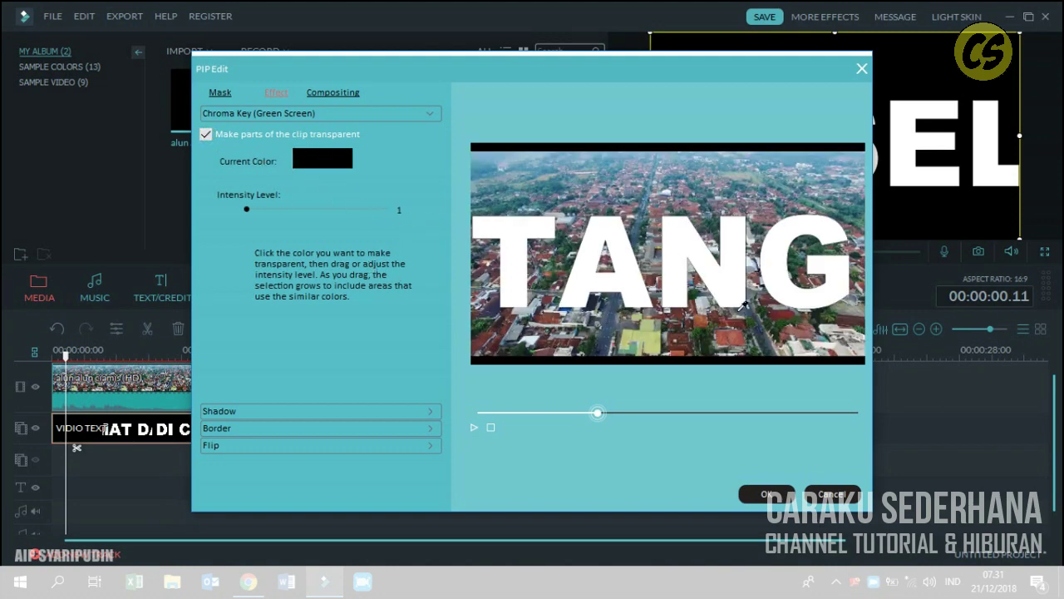
pyautogui.click(631, 276)
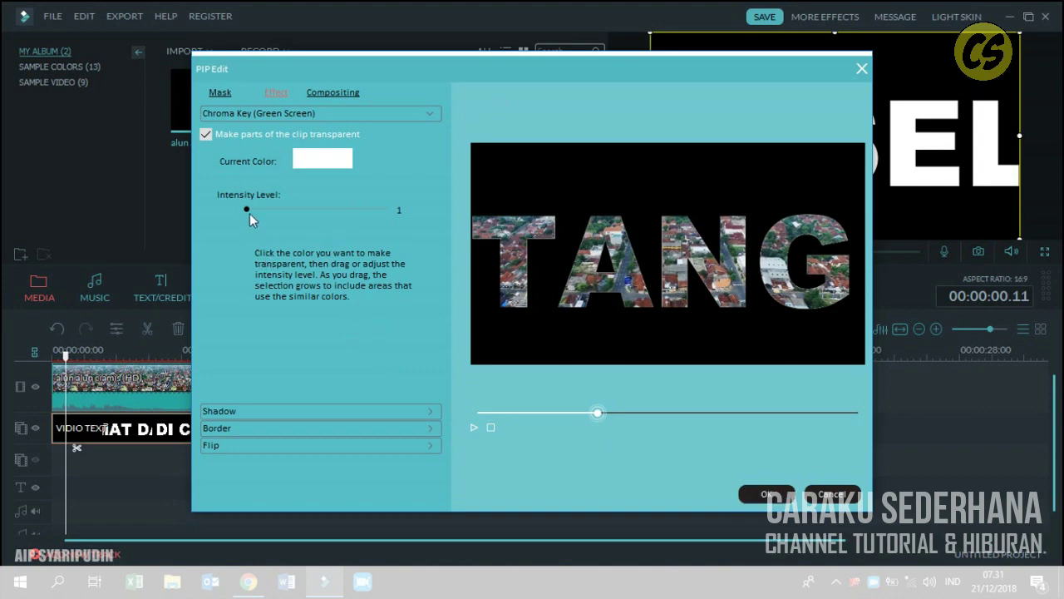
pyautogui.moveTo(256, 211); pyautogui.dragTo(384, 210)
pyautogui.click(767, 494)
# Step: Preview the video-filled text and stop playback
pyautogui.click(688, 250)
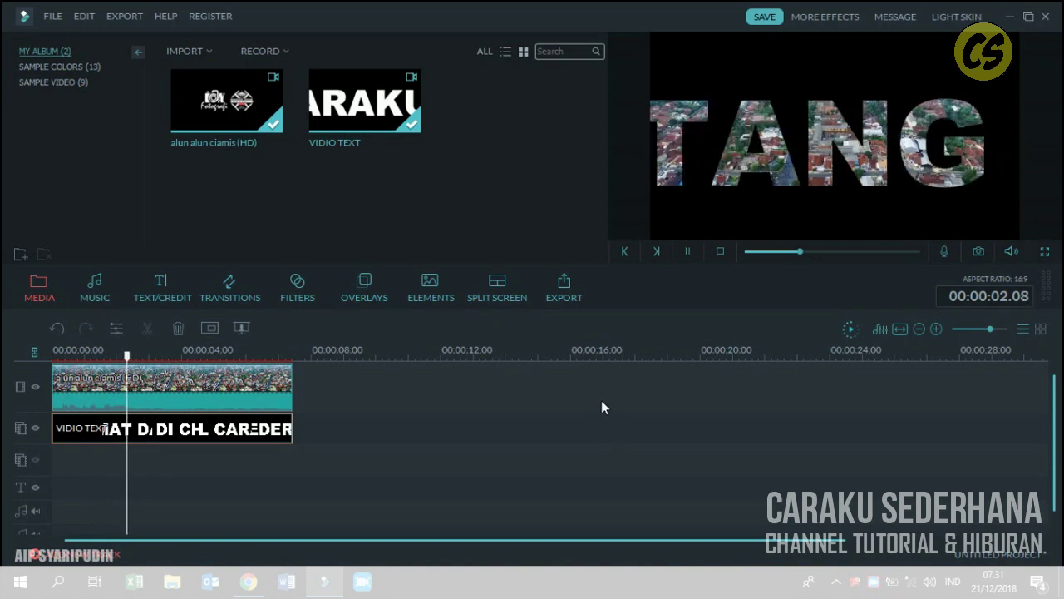
pyautogui.click(720, 251)
# Step: Add RetroVision - Campfire from My Music to the audio track at about the video's length and render the timeline preview
pyautogui.click(95, 284)
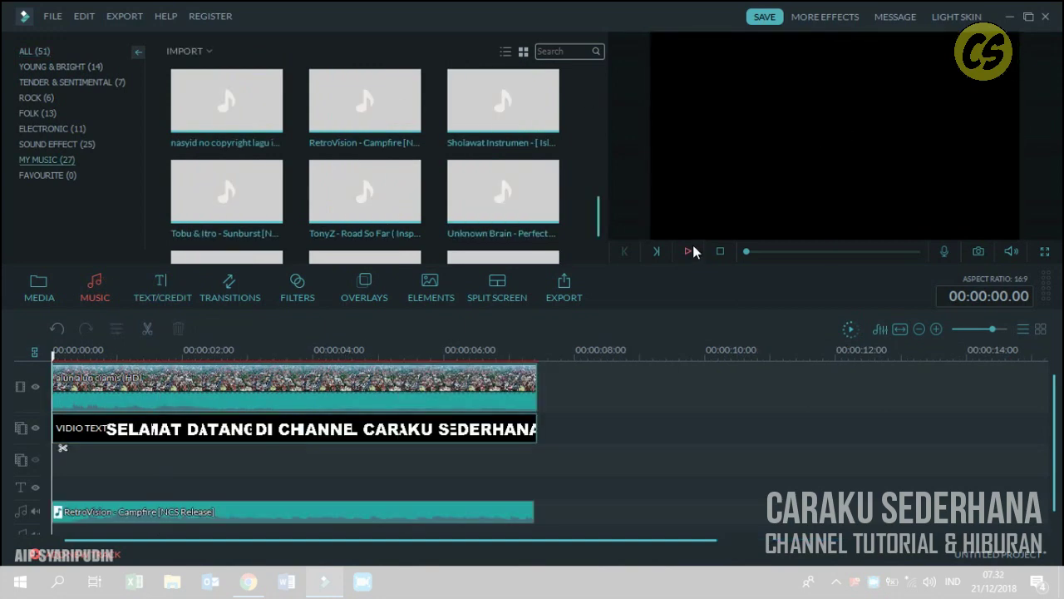
pyautogui.click(853, 336)
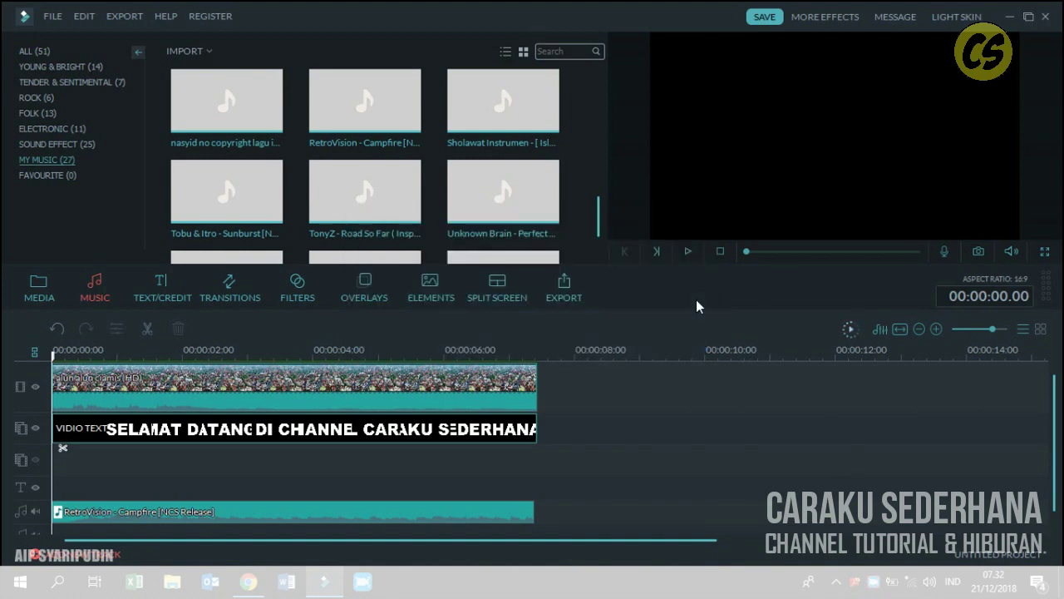
# Step: Enlarge the preview area and play the rendered video from the start
pyautogui.moveTo(754, 310); pyautogui.dragTo(753, 378)
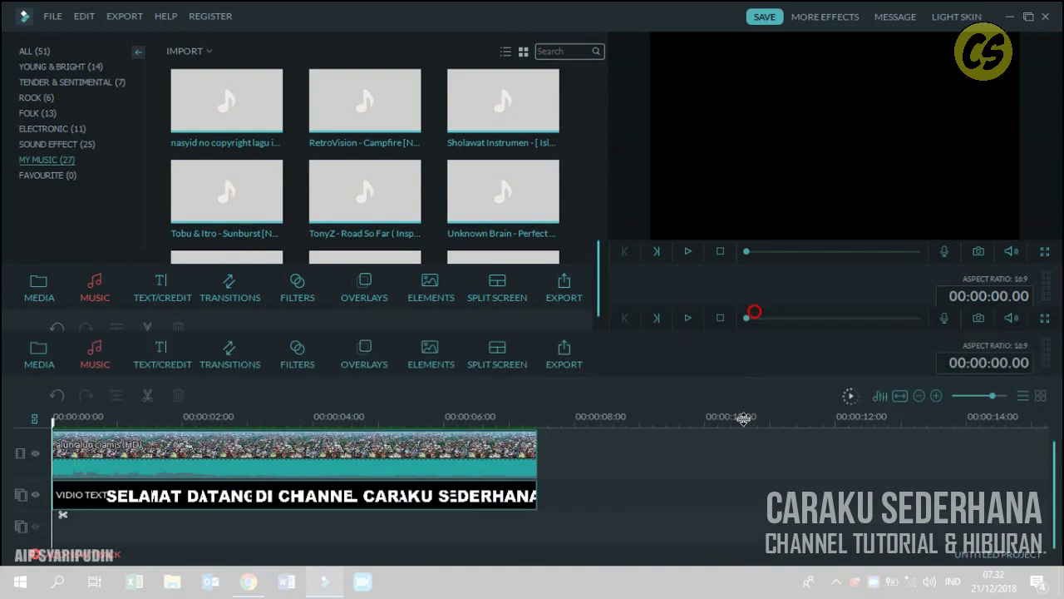
pyautogui.click(688, 320)
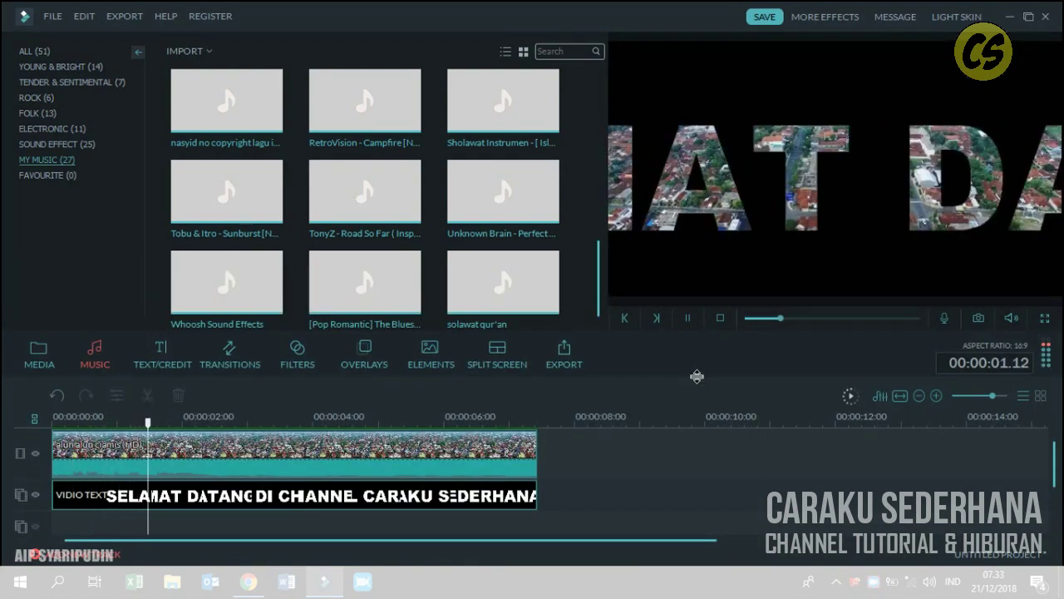